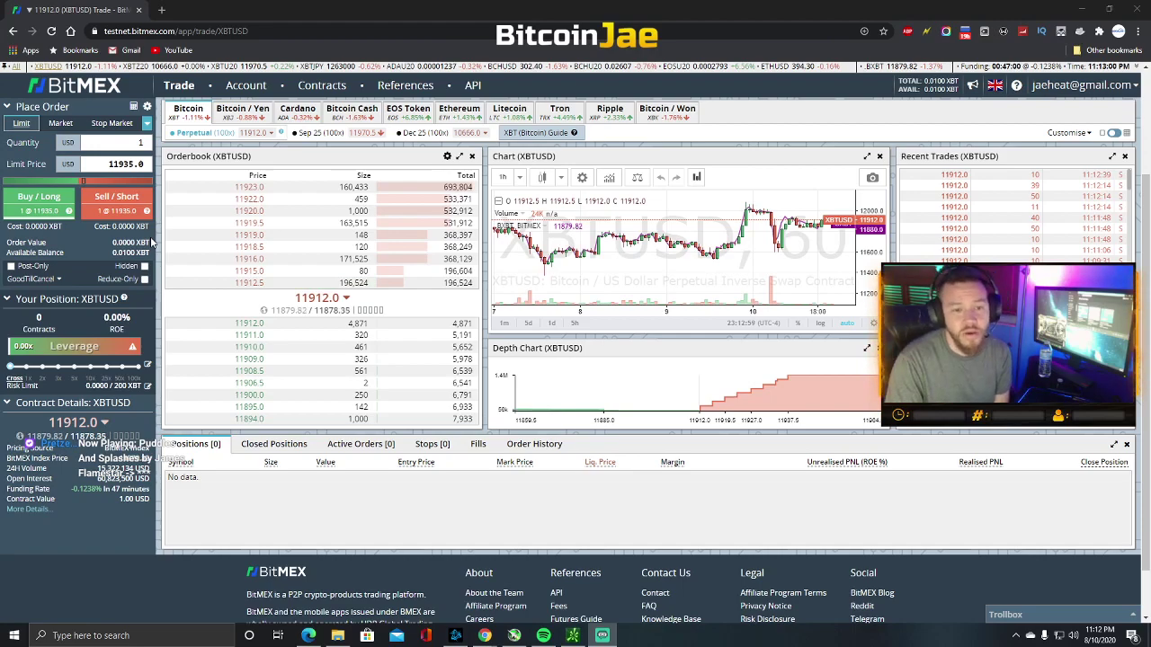
Look through the Limit, Market and additional order types, and set the order form to Stop Market
mouse_move(154, 244)
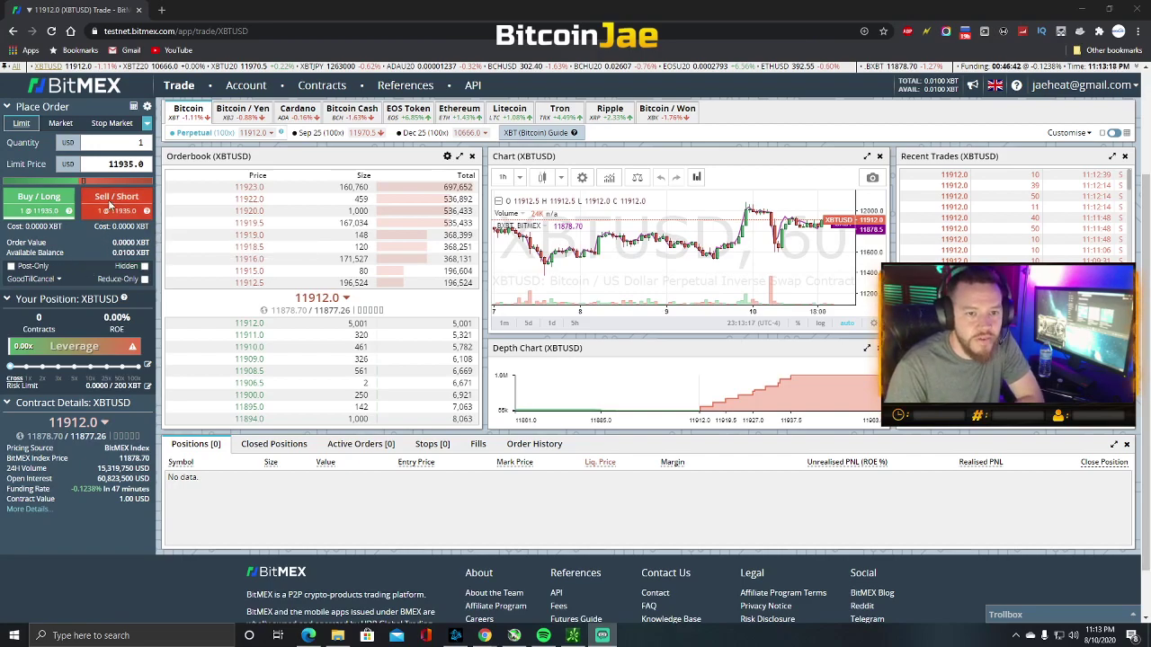
left_click(147, 127)
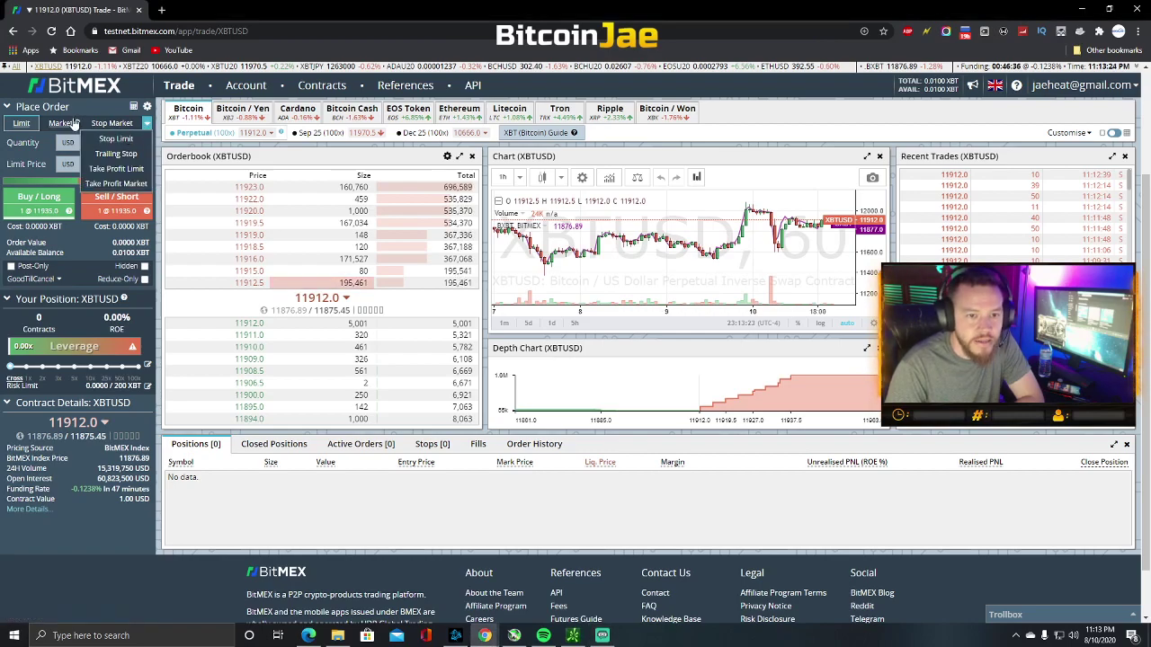
left_click(25, 127)
left_click(60, 123)
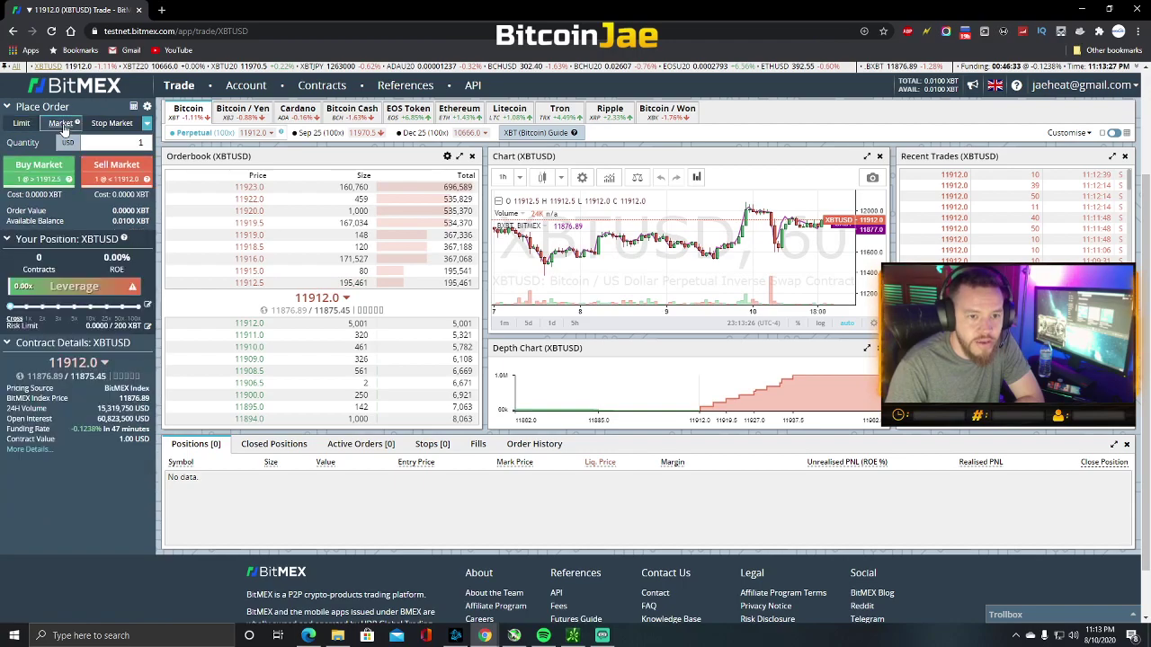
left_click(113, 126)
left_click(148, 124)
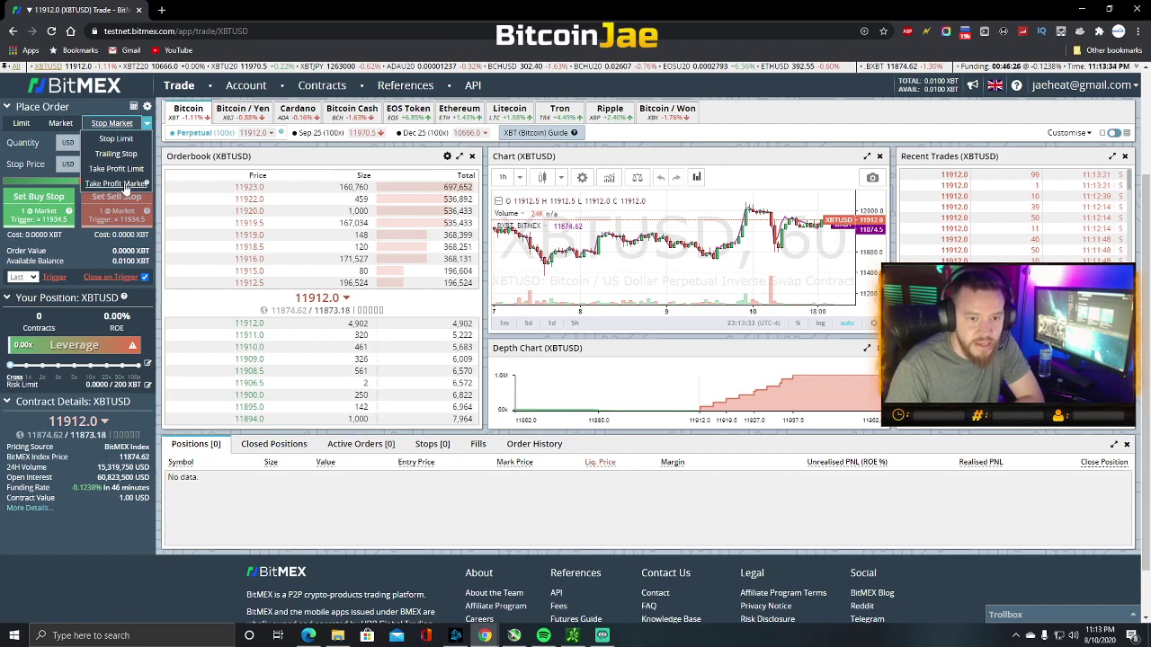
left_click(149, 127)
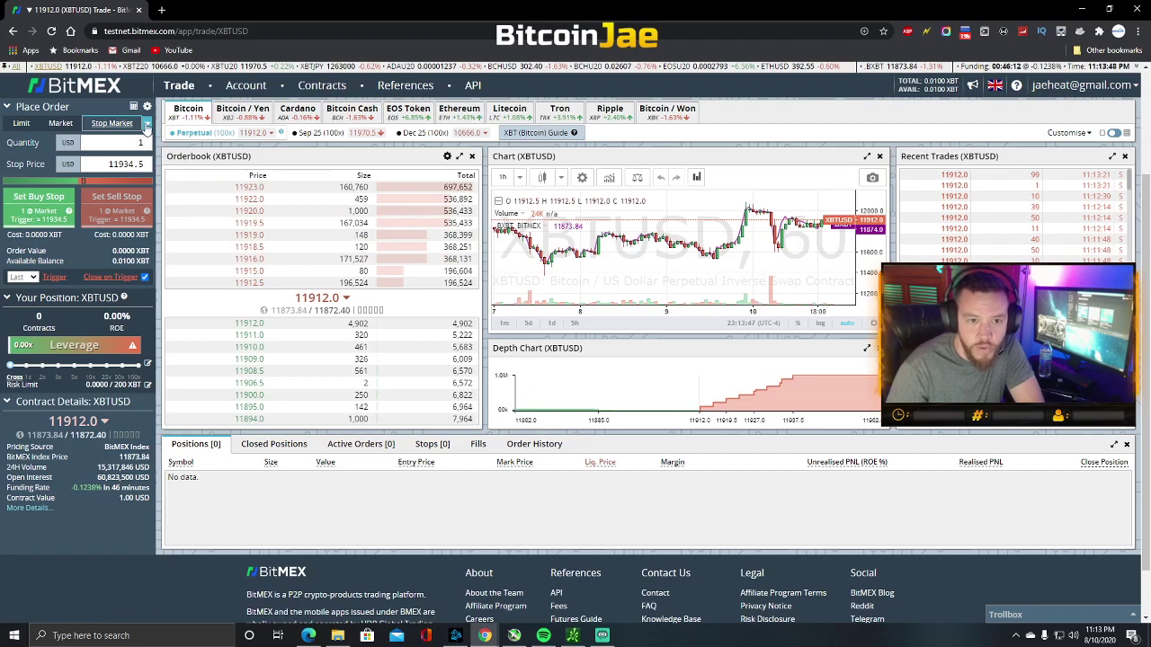
Switch the order form to Stop Limit to see its fields and return it to Stop Market
left_click(146, 129)
left_click(135, 145)
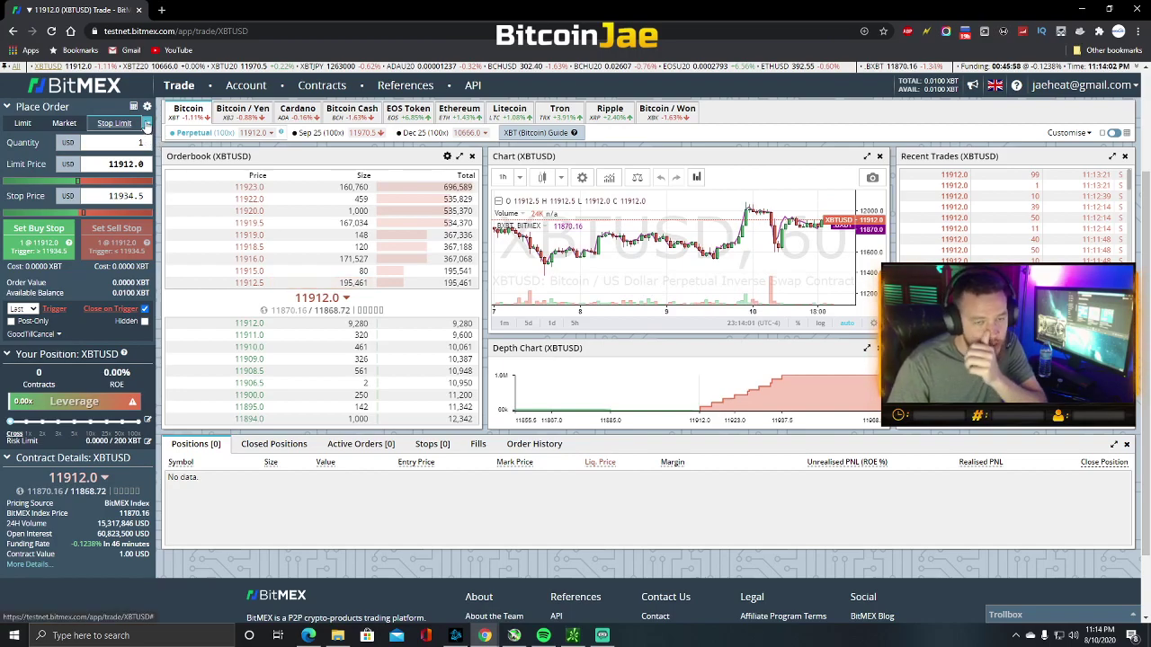
left_click(147, 126)
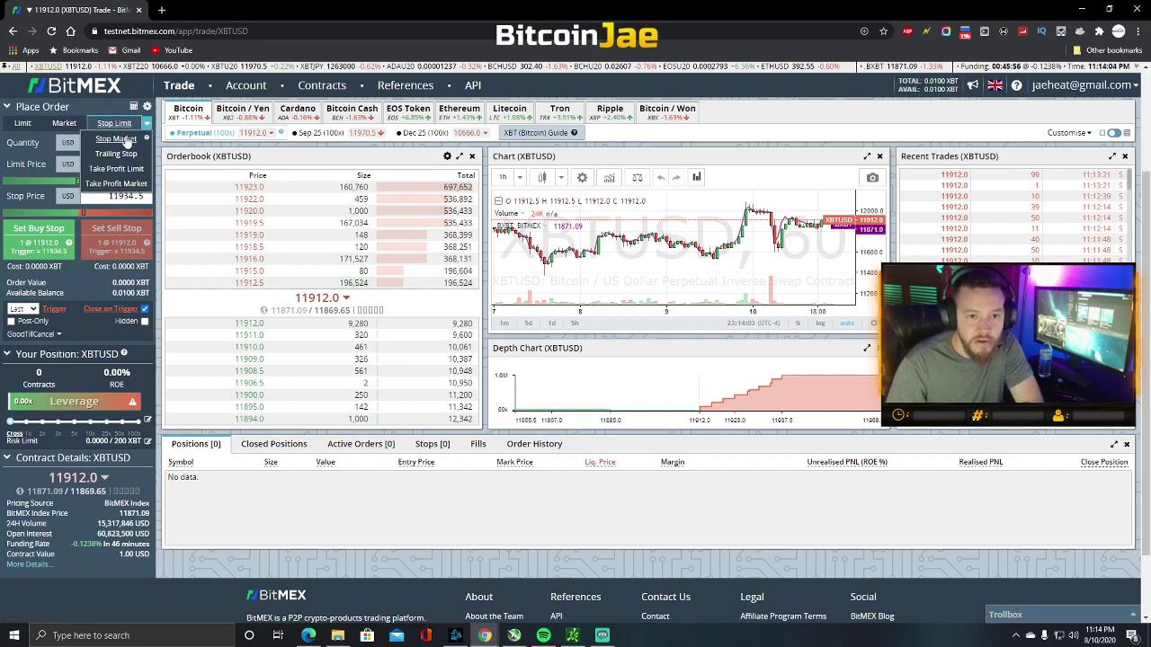
left_click(128, 143)
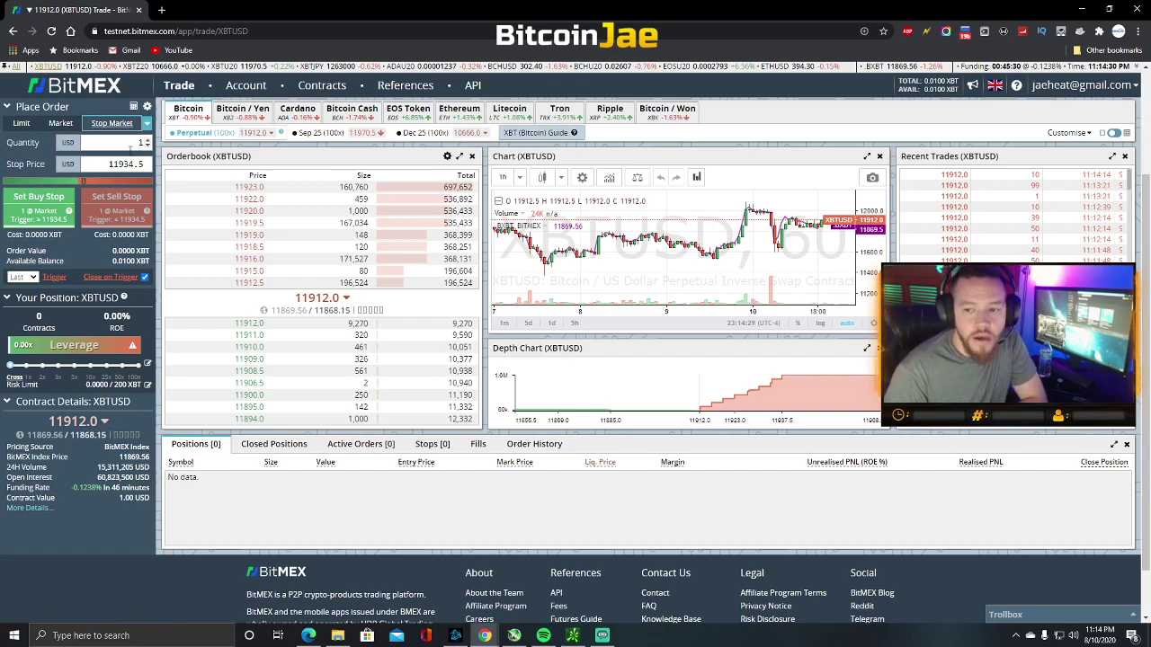
Set the stop price of the Stop Market order to 12010.5
left_click(145, 139)
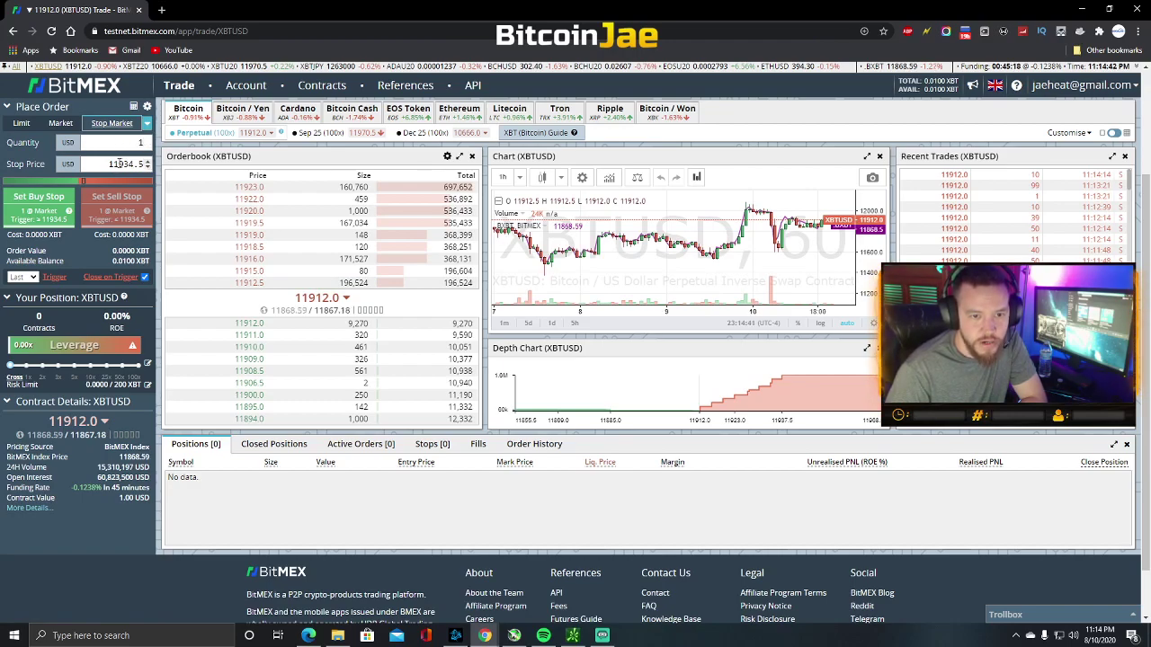
left_click_drag(113, 163, 132, 164)
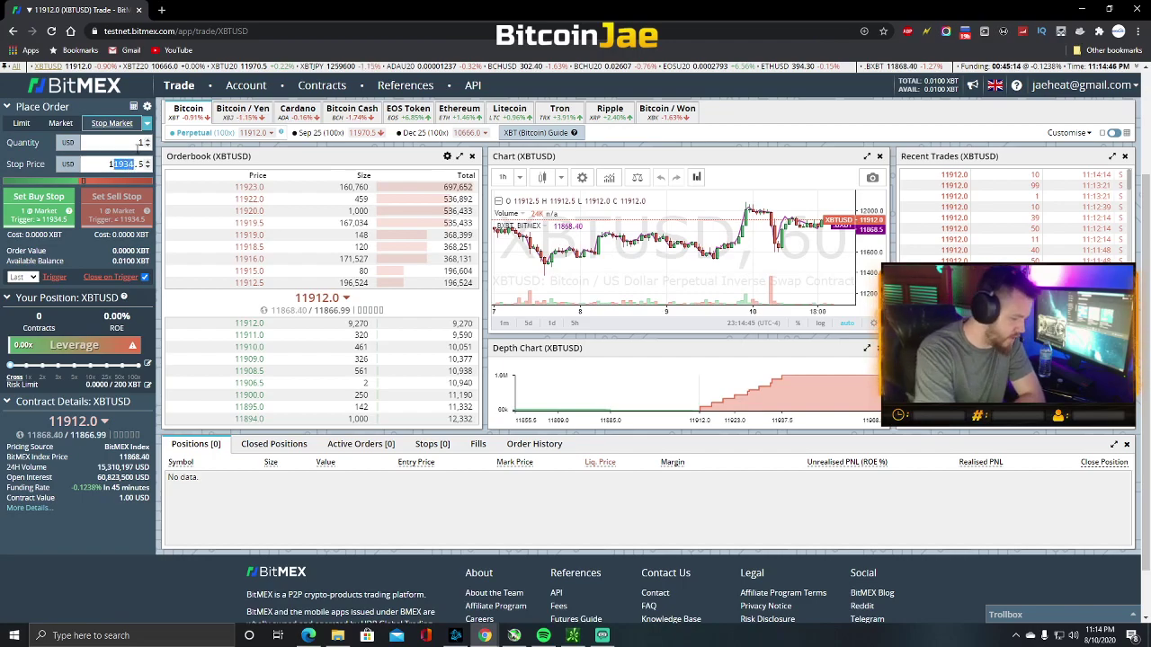
type("2")
type("0")
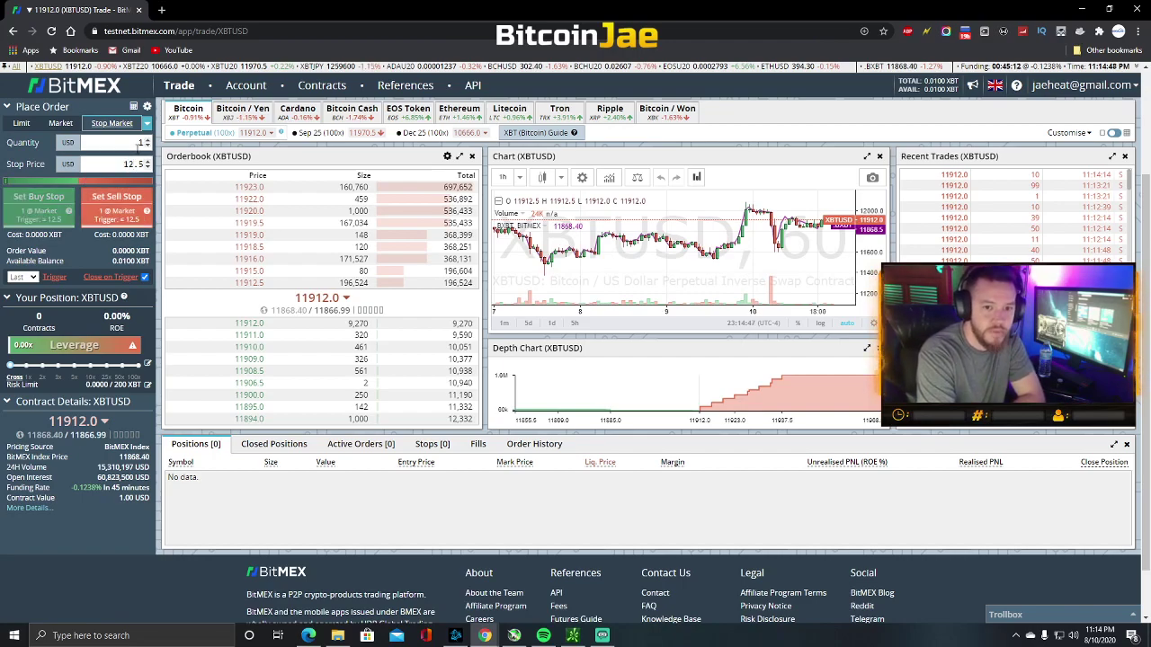
type("10")
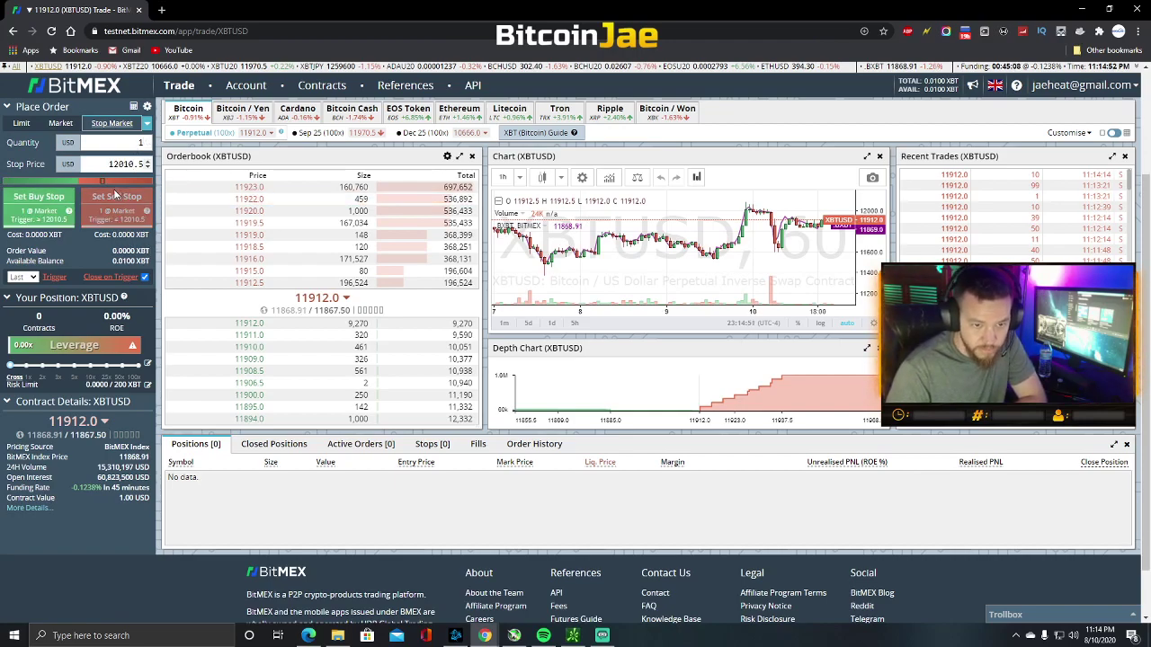
left_click(133, 198)
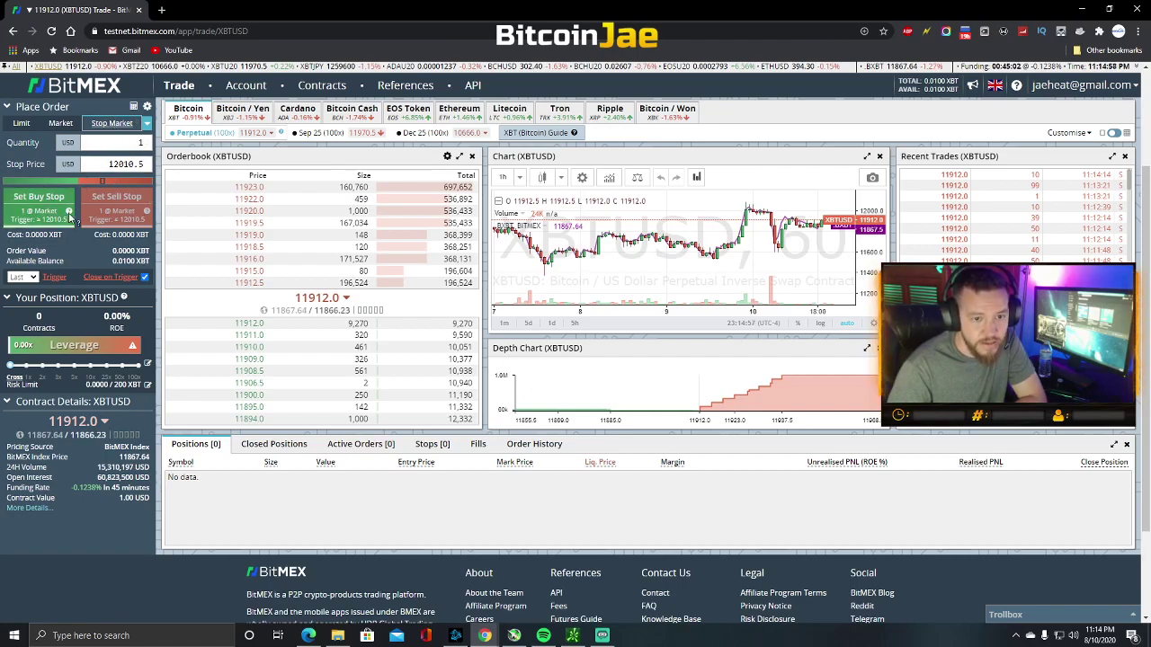
Disable Close on Trigger for the stop order, review the trigger price options and keep Last
left_click(146, 280)
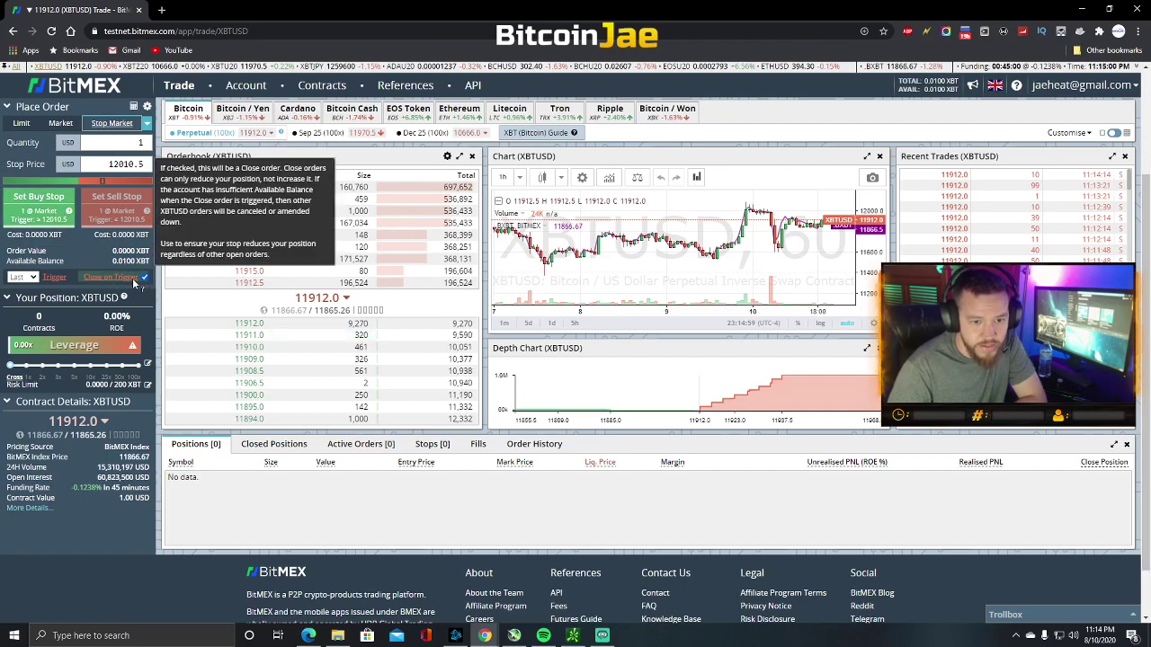
left_click(144, 279)
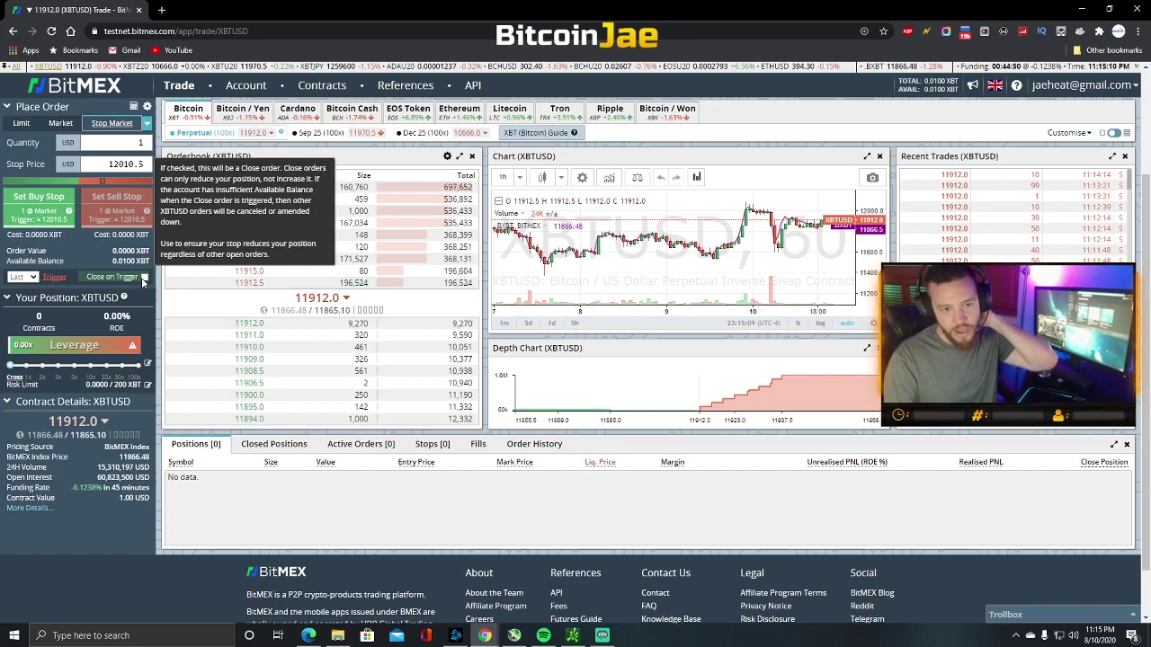
left_click(33, 278)
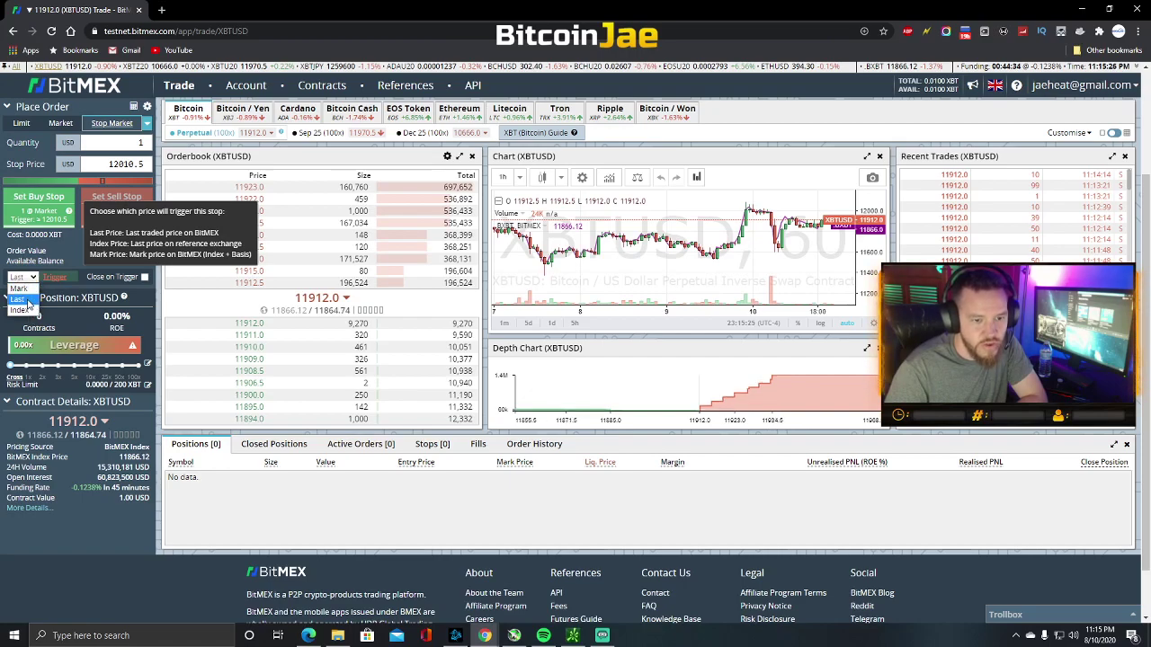
left_click(28, 302)
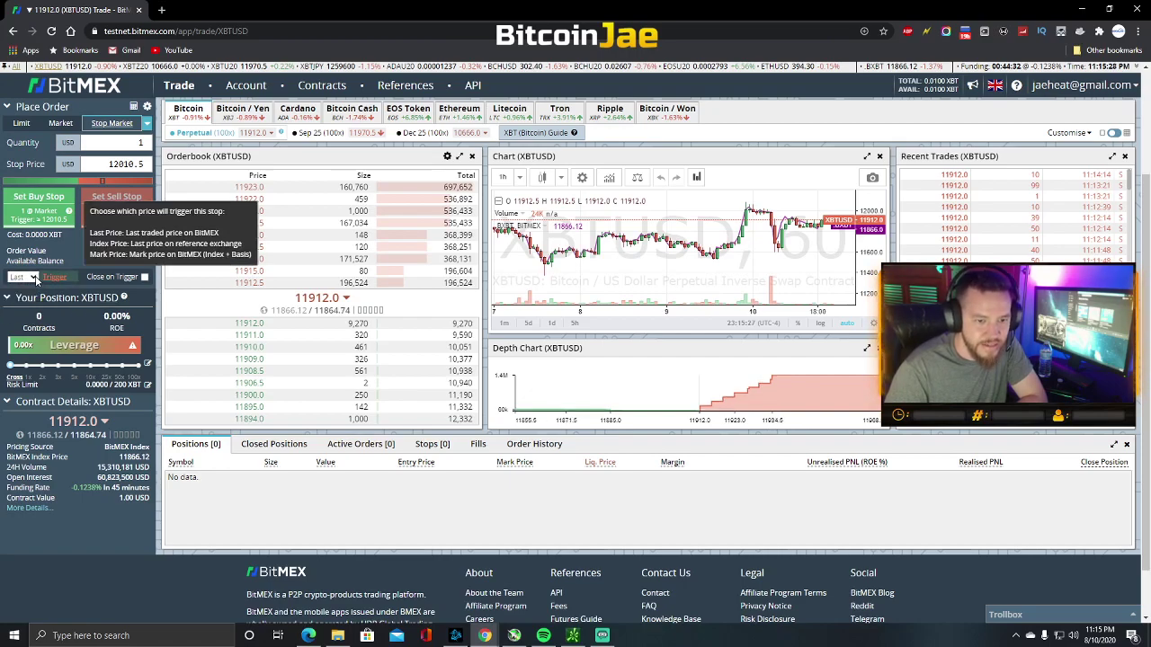
left_click(30, 277)
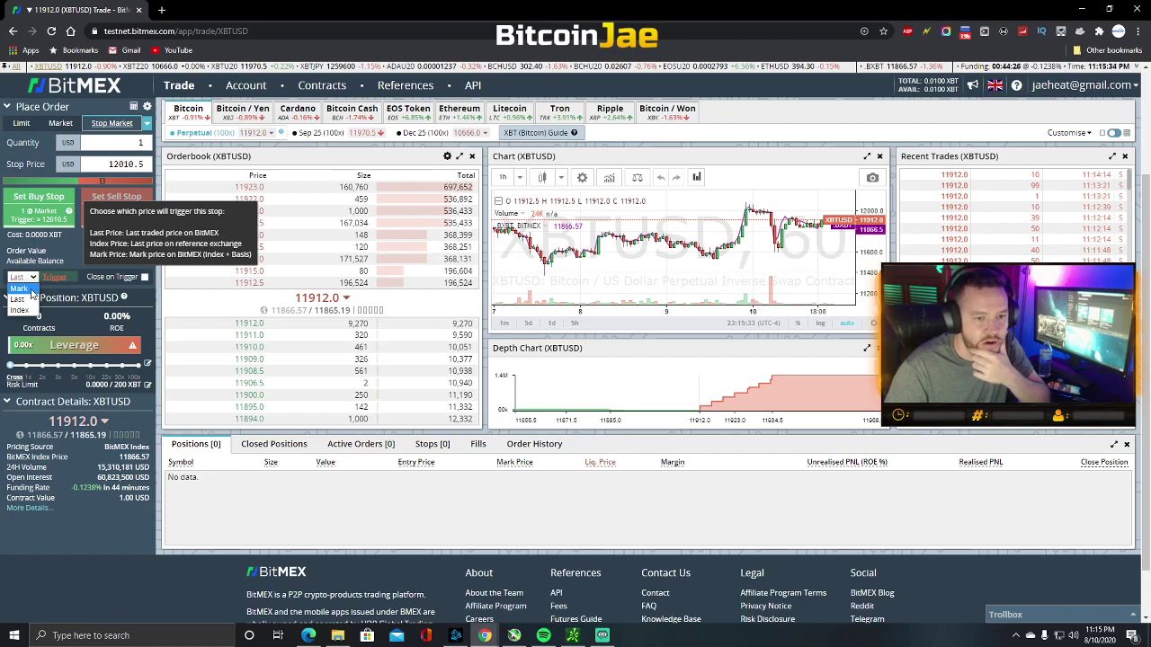
left_click(31, 303)
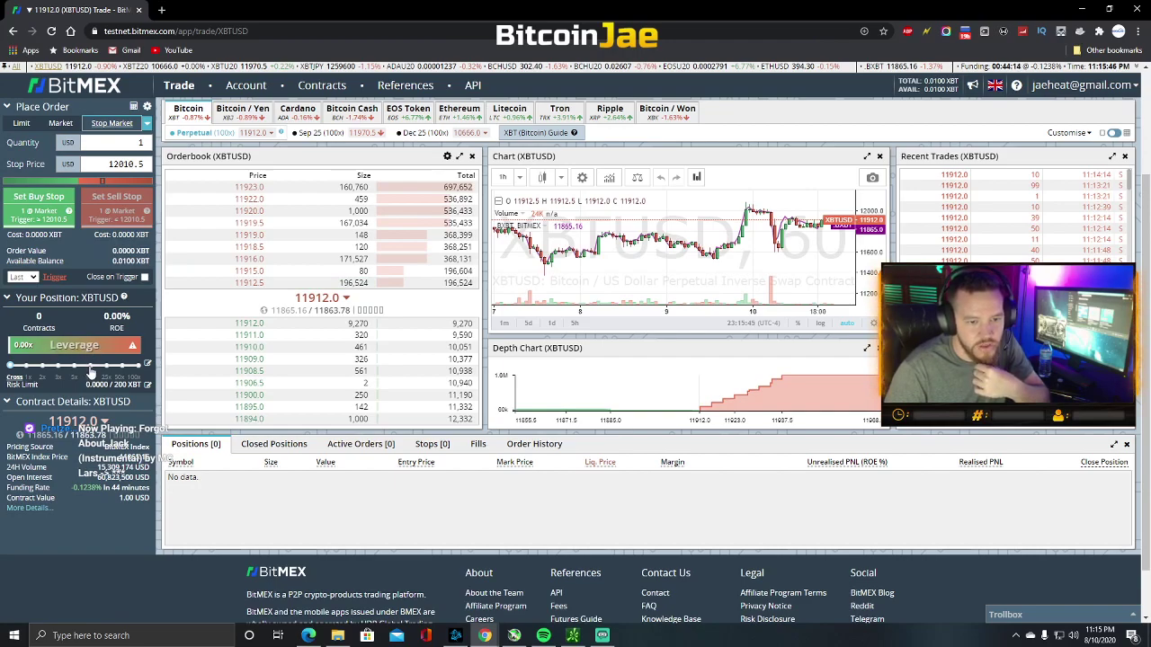
Try 25x and 5x leverage for the XBTUSD position and settle on 10x
left_click(91, 366)
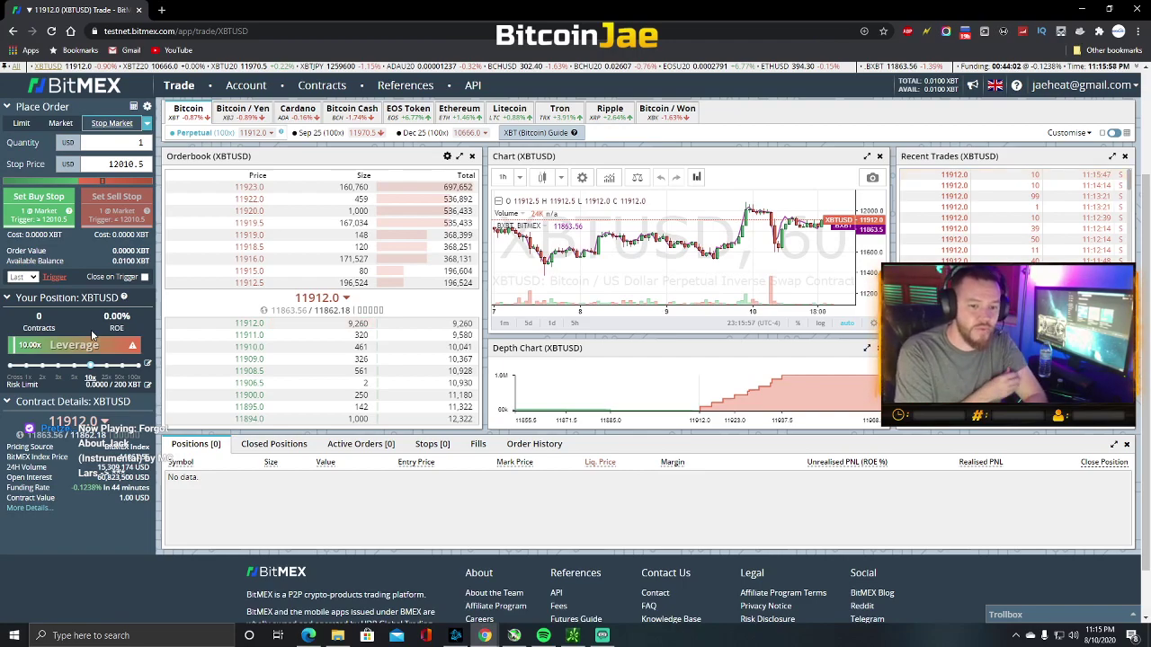
left_click(106, 366)
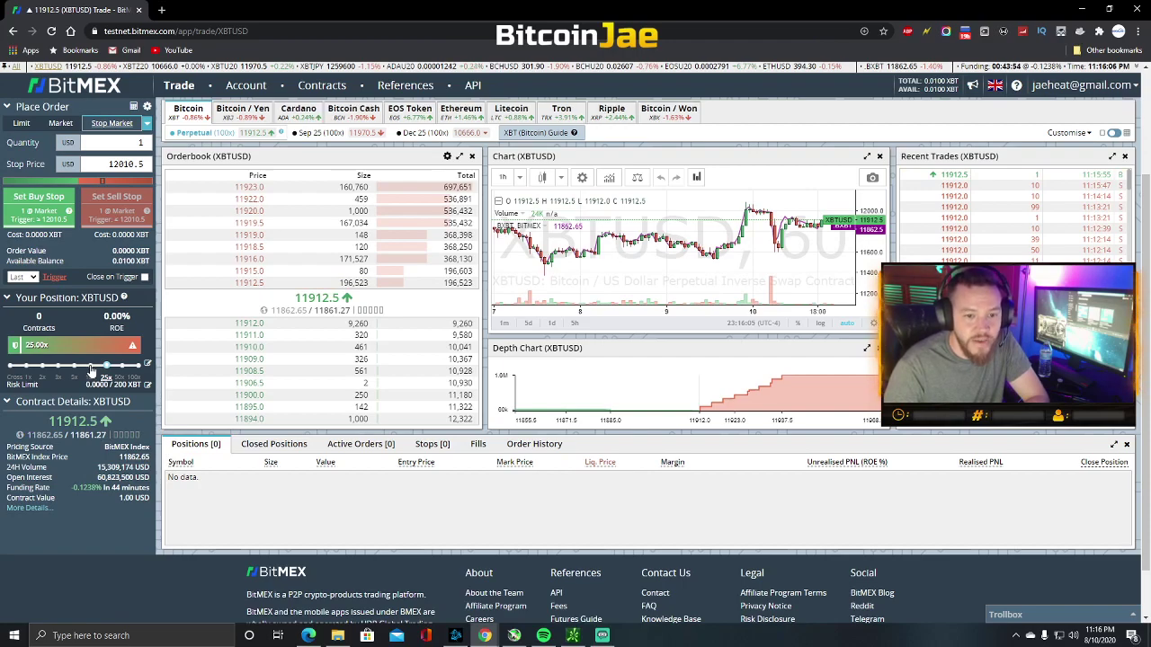
left_click(89, 366)
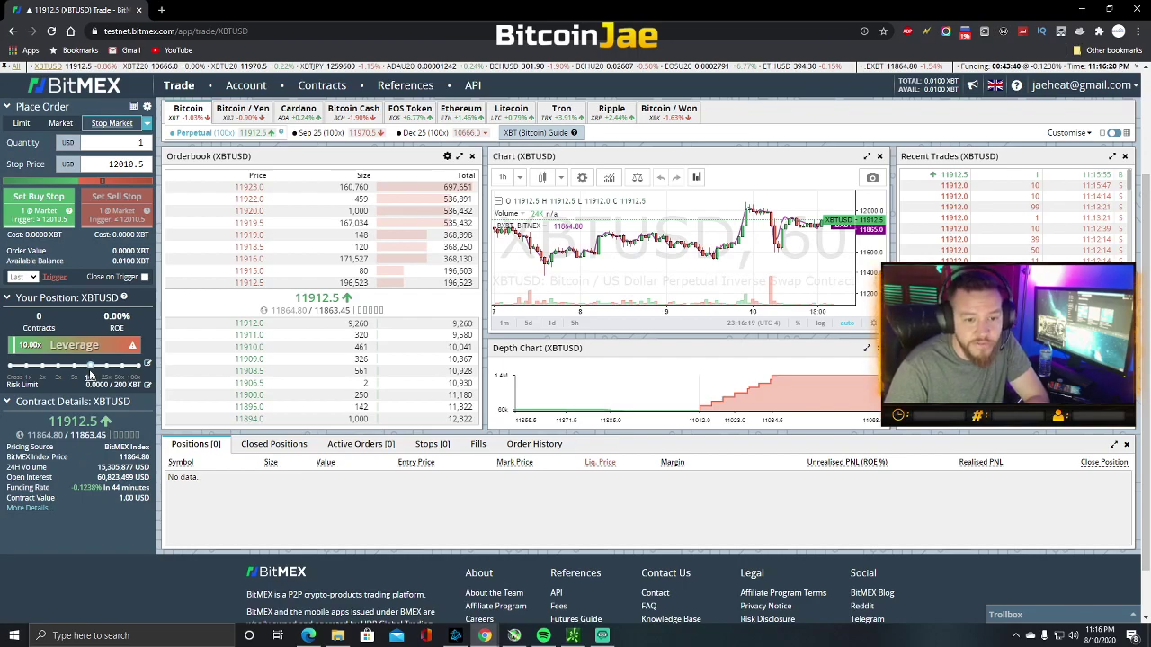
left_click(74, 365)
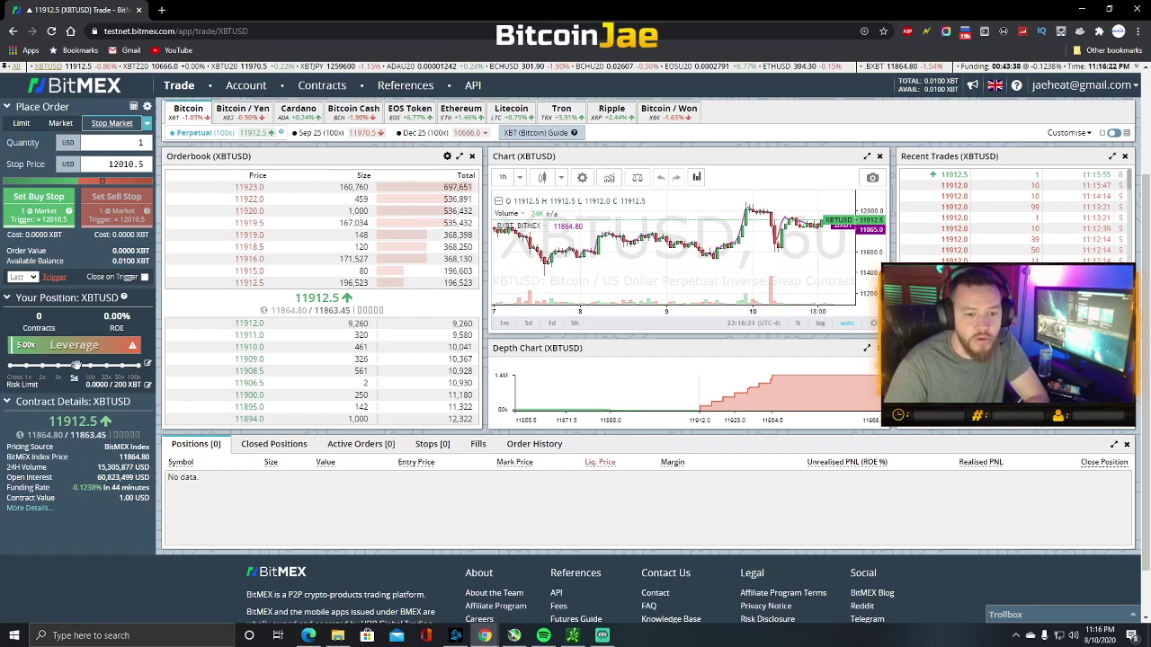
left_click(91, 366)
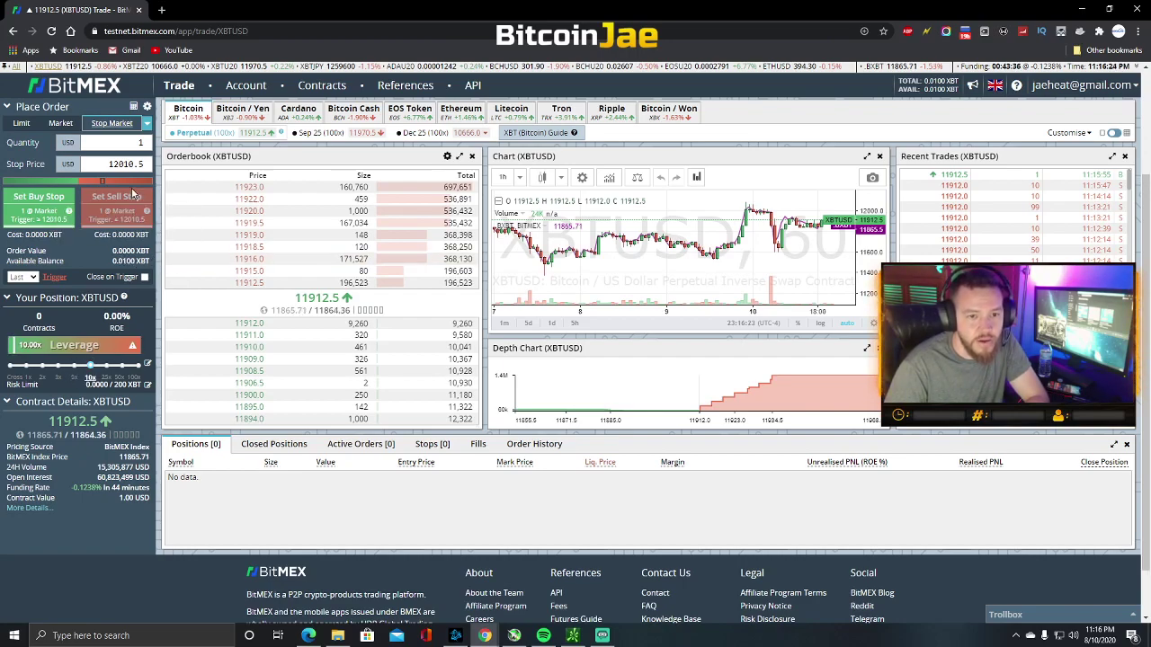
Enter a quantity of 1, review the buy stop confirmation's estimated liquidation price at 10x leverage, and cancel the order
left_click(142, 143)
key("BackSpace")
type("1")
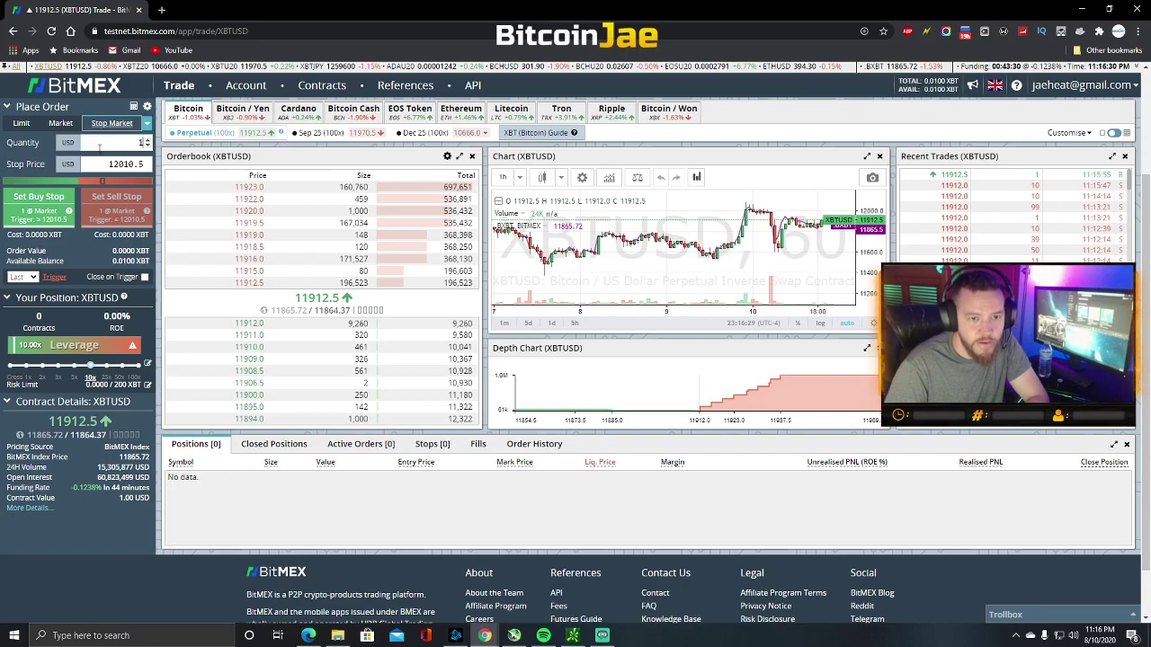
left_click(40, 200)
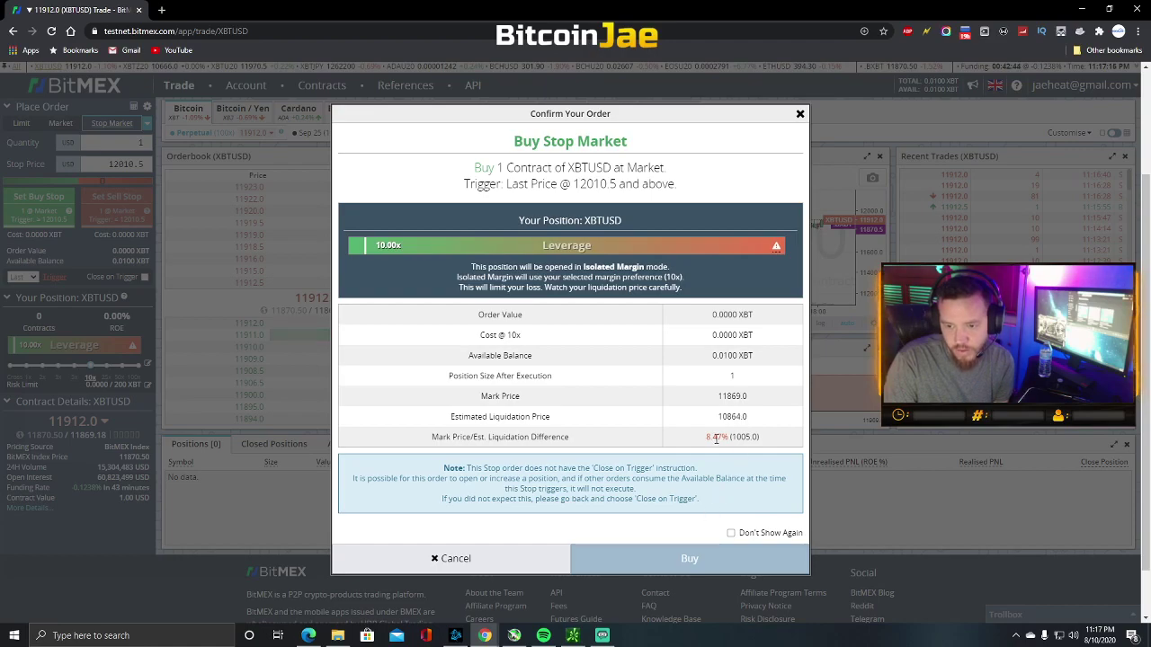
left_click(477, 557)
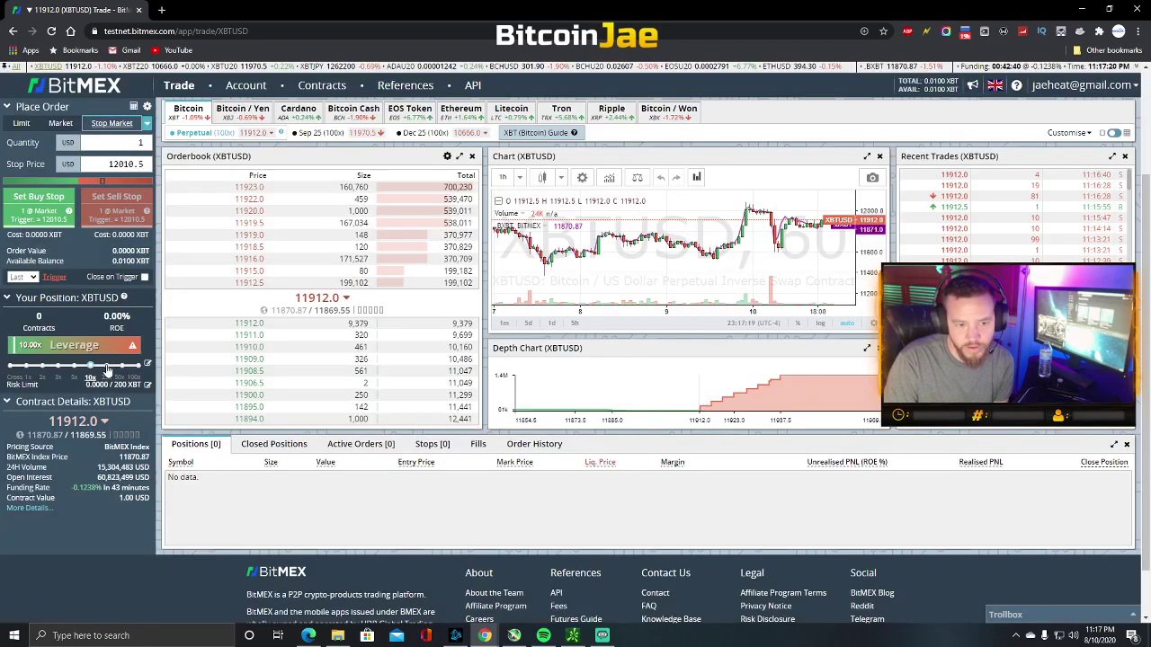
Set the leverage to 25x, review the buy stop's estimated liquidation price, and dismiss the confirmation without buying
left_click(107, 366)
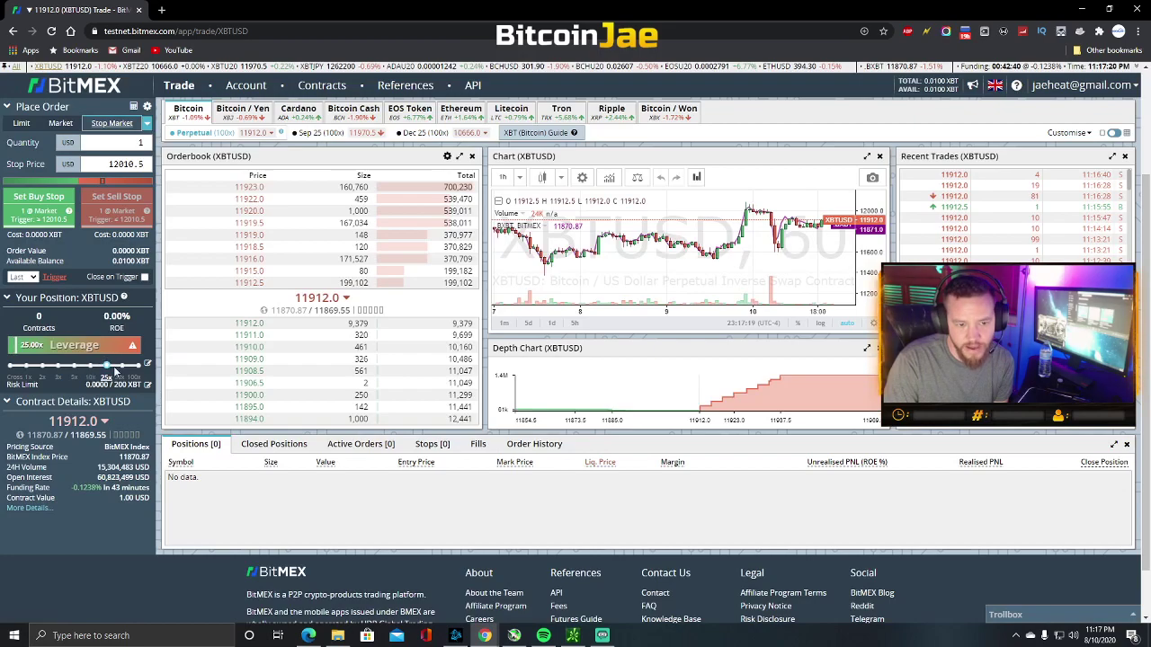
left_click(37, 198)
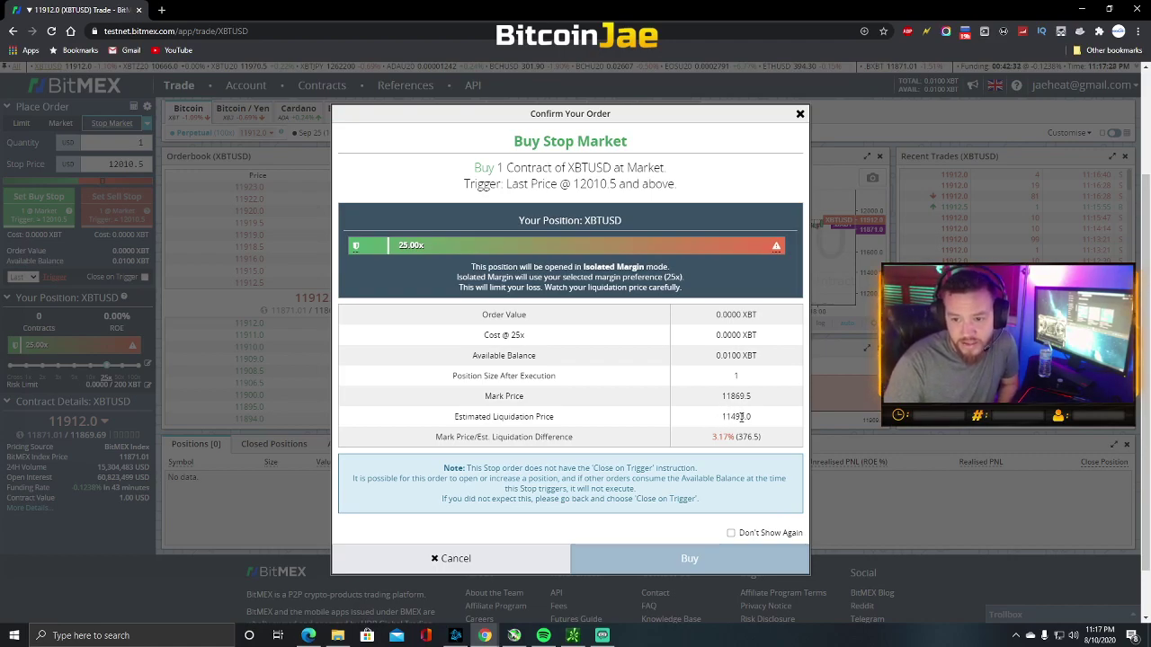
left_click(799, 114)
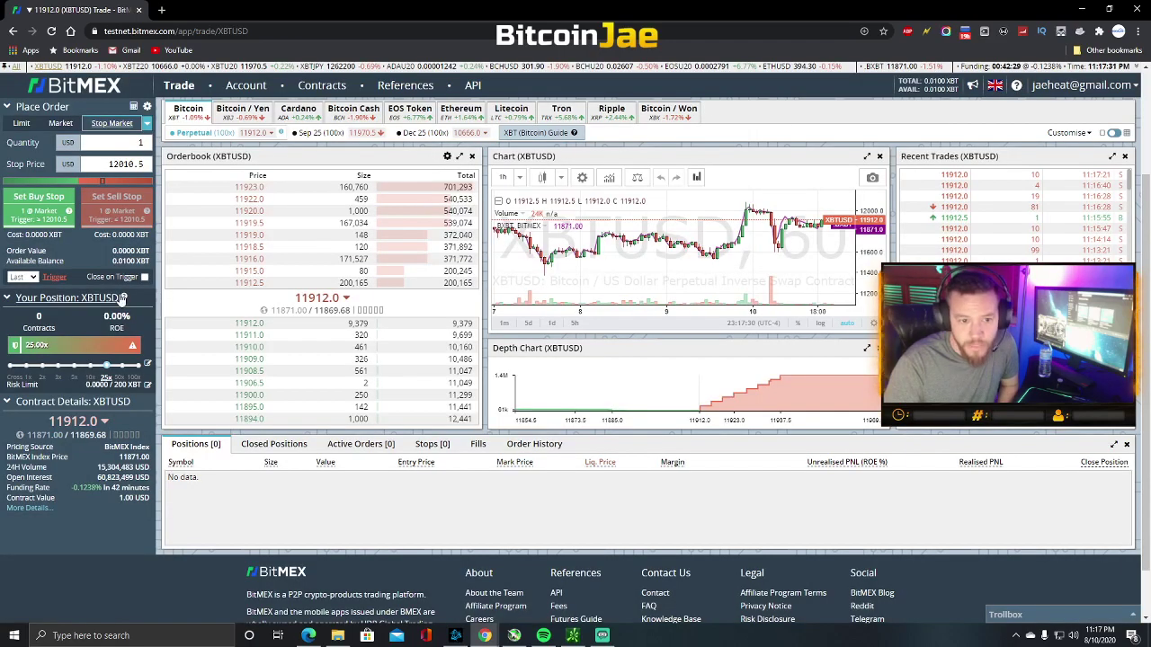
Compare the buy stop's estimated liquidation price at 50x and 100x leverage in the order confirmation
left_click(122, 367)
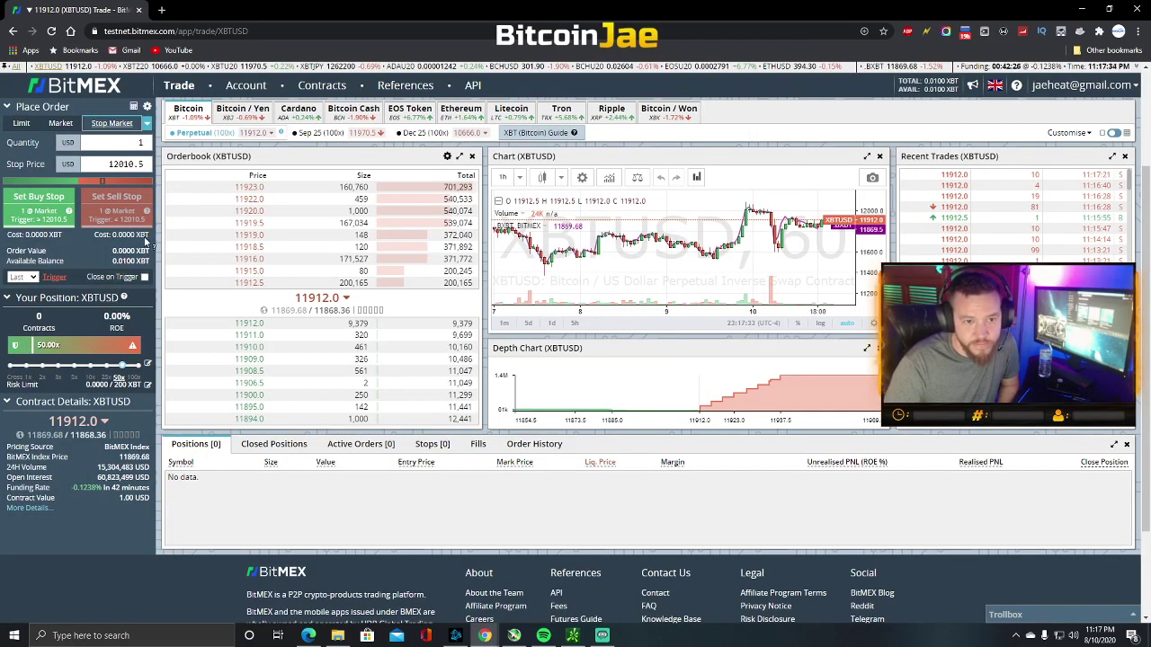
left_click(39, 198)
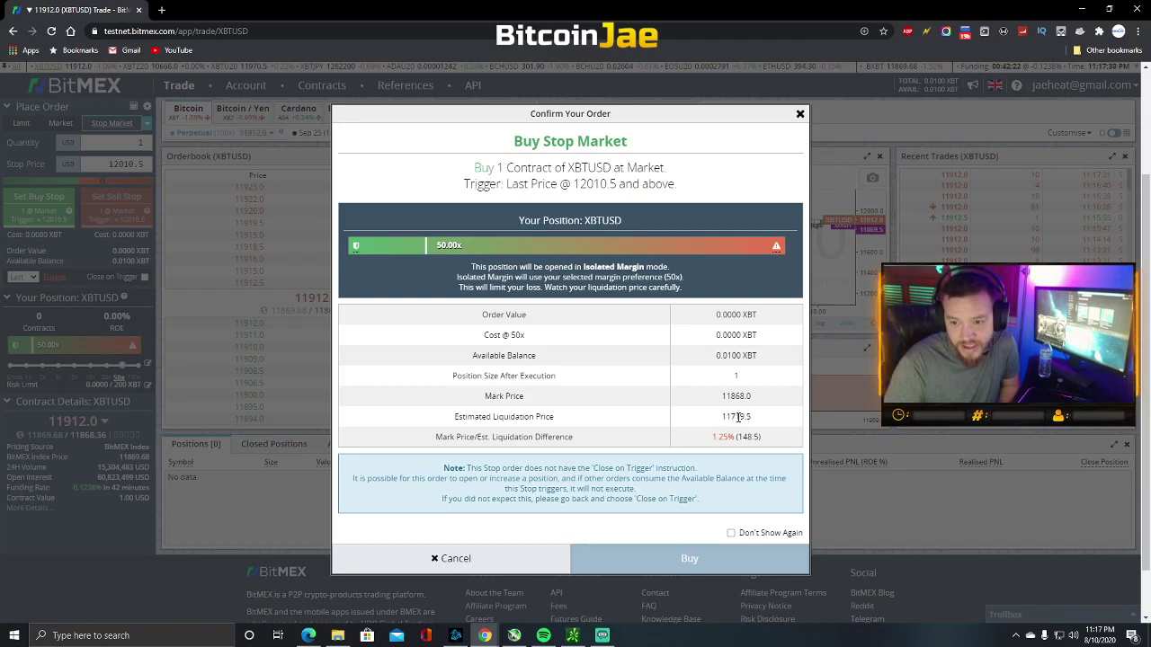
left_click(800, 115)
left_click(137, 364)
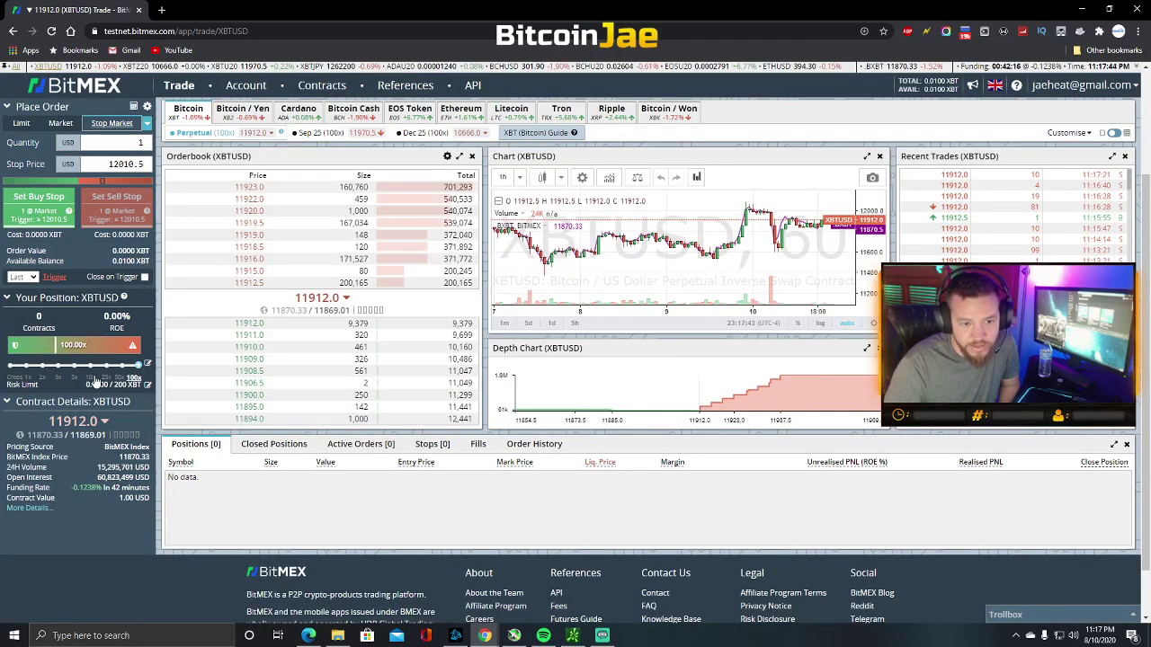
left_click(49, 200)
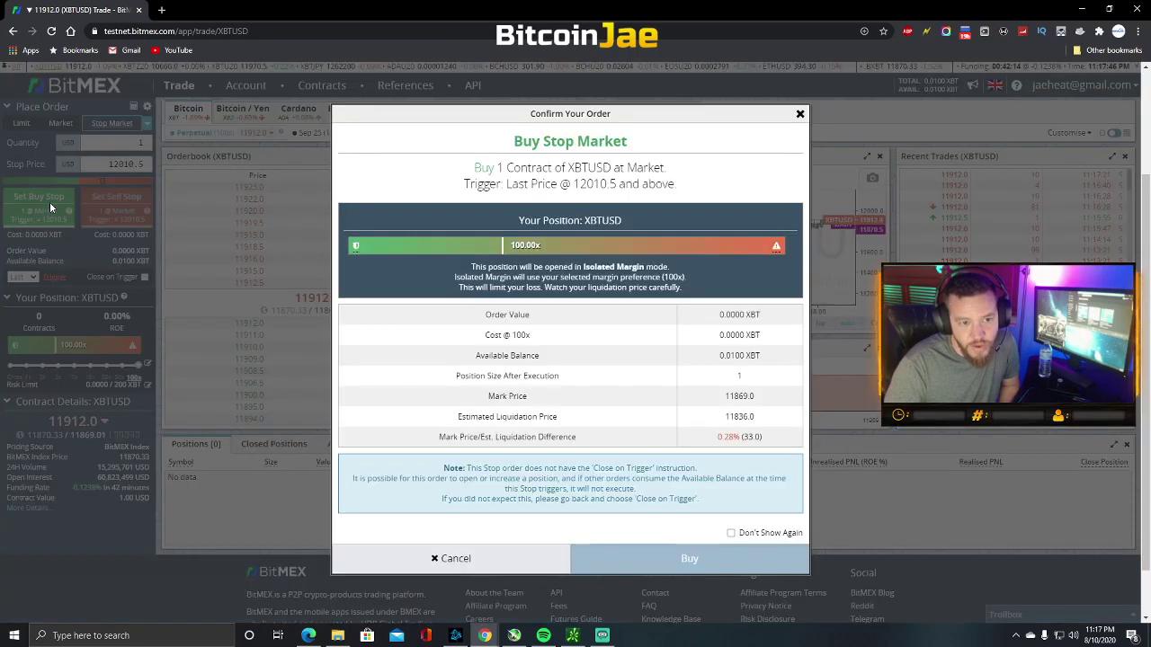
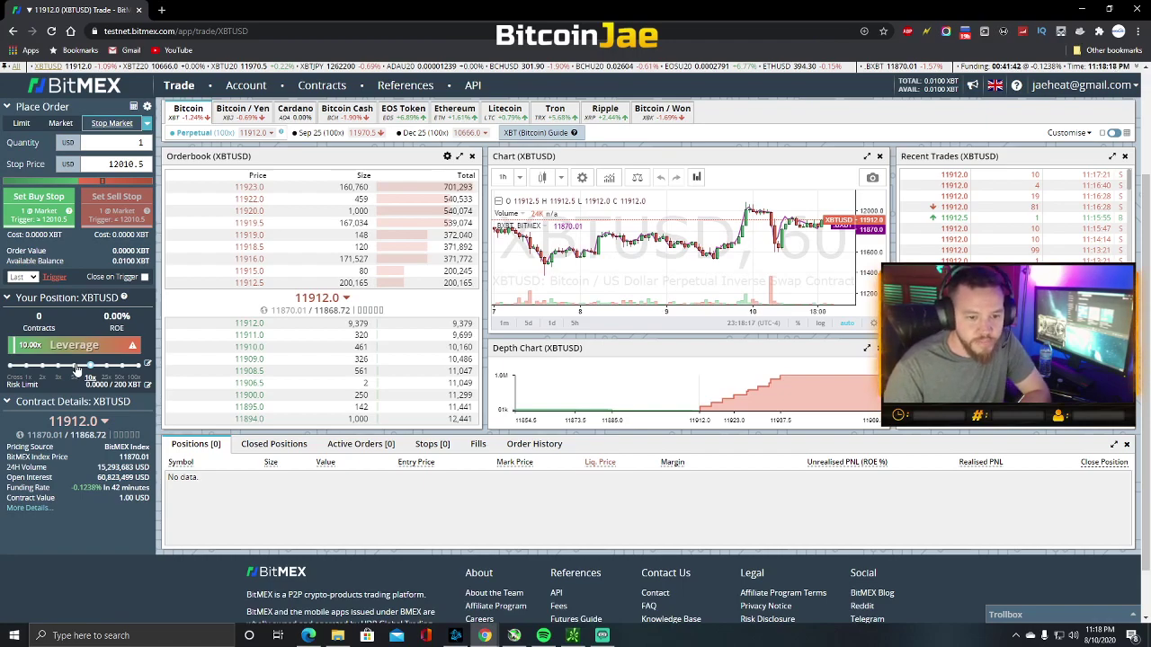
Place the buy stop market order for 1 XBTUSD contract at 10x leverage, triggering at 12010.5
left_click(70, 214)
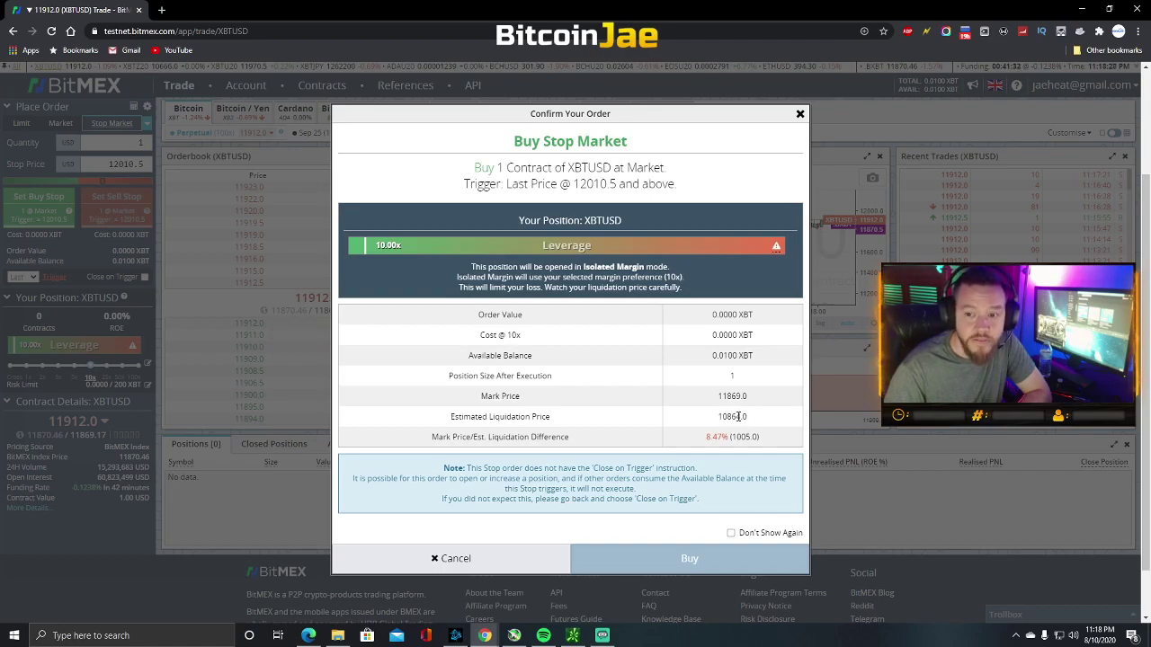
left_click(686, 560)
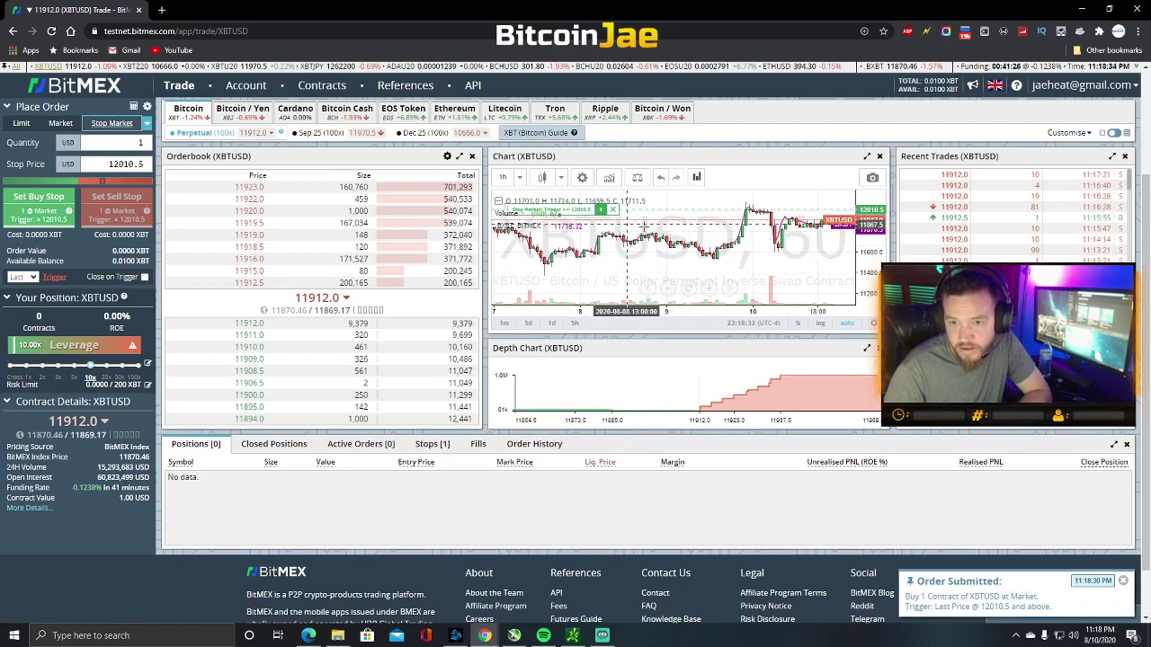
Remove the Depth Chart and Recent Trades widgets and enlarge the XBTUSD chart to fill the freed space
left_click(878, 349)
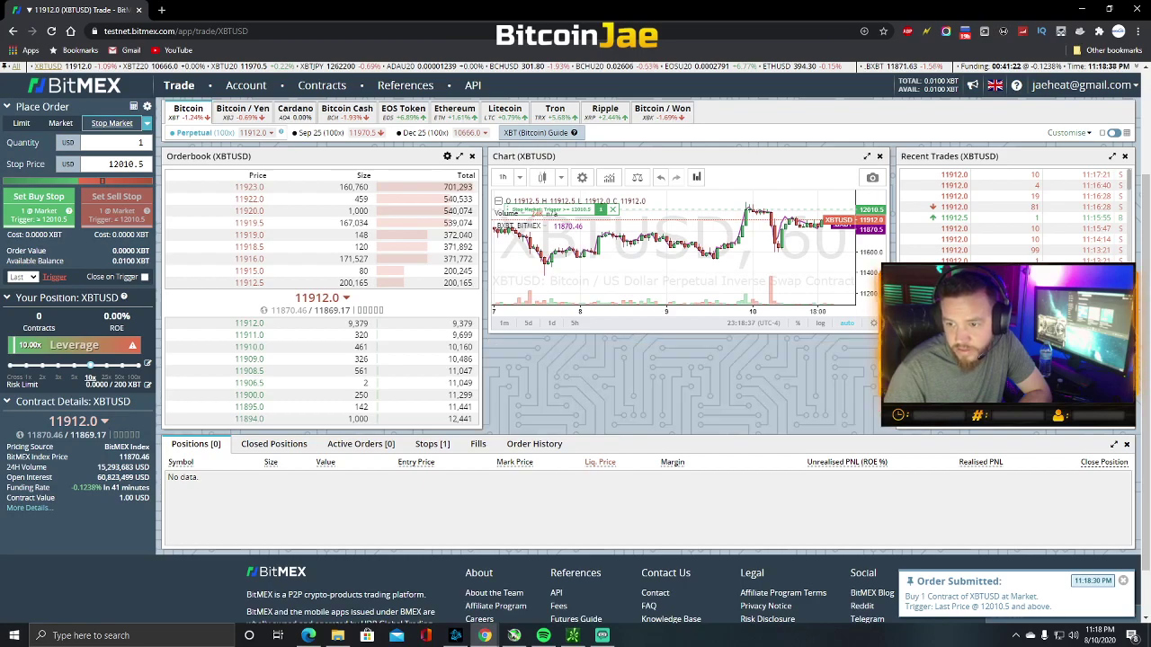
left_click_drag(877, 331, 893, 430)
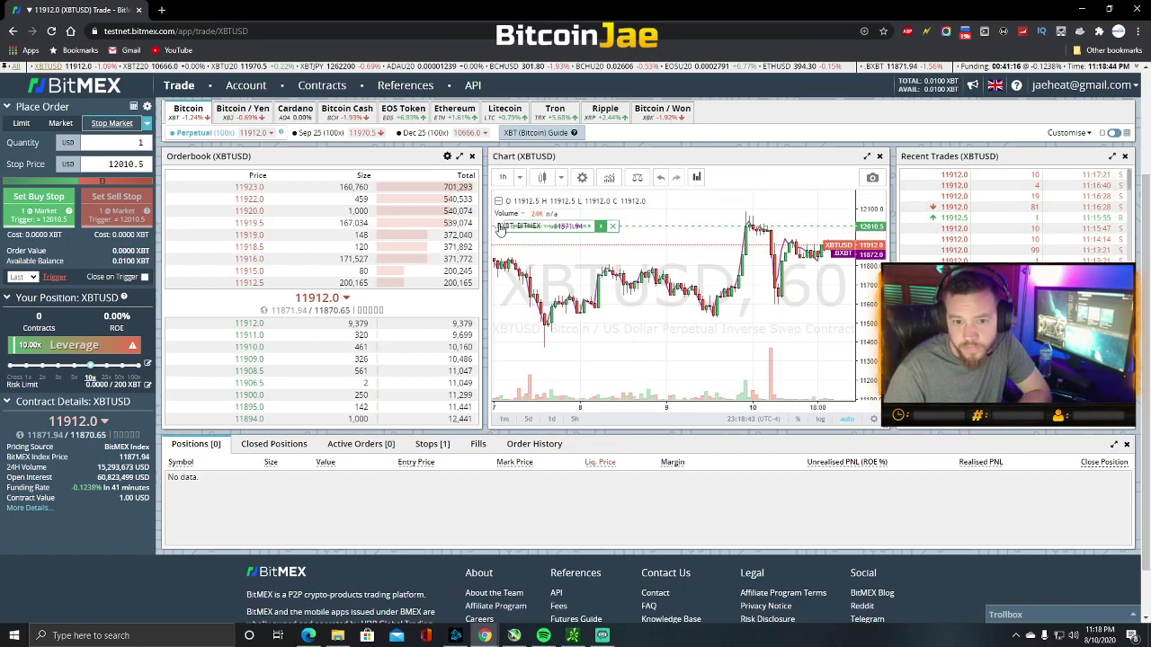
left_click(1125, 157)
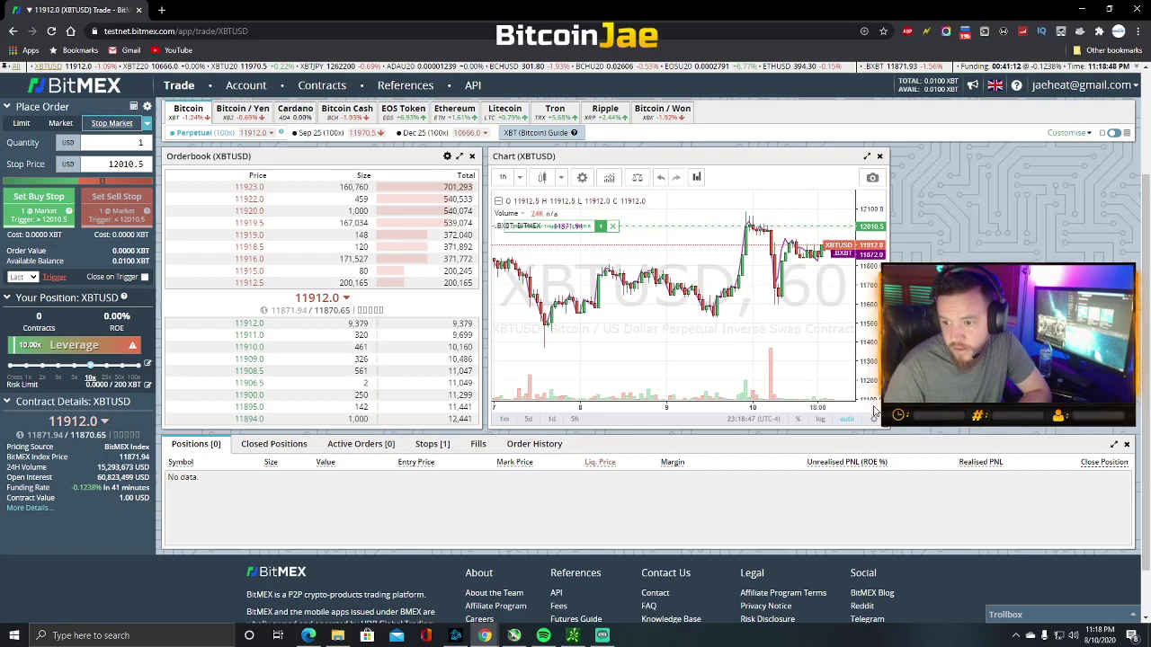
left_click_drag(886, 428, 1131, 430)
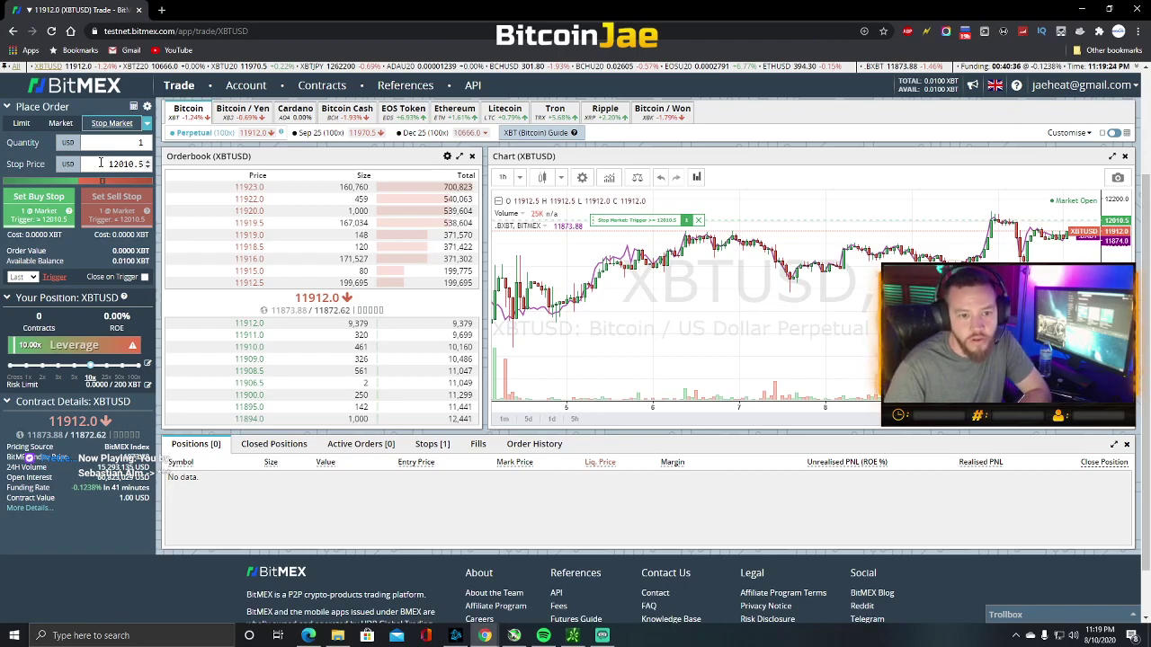
Try a stop price of 11845 for the Stop Market order
mouse_move(113, 241)
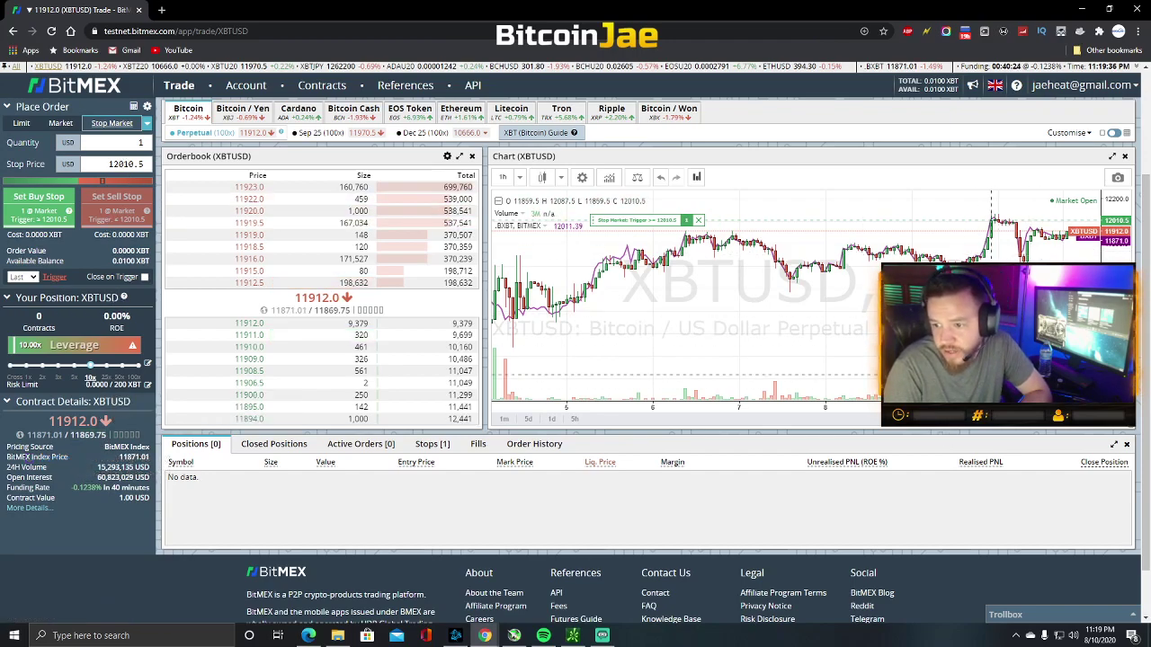
scroll(987, 385, "up", 5)
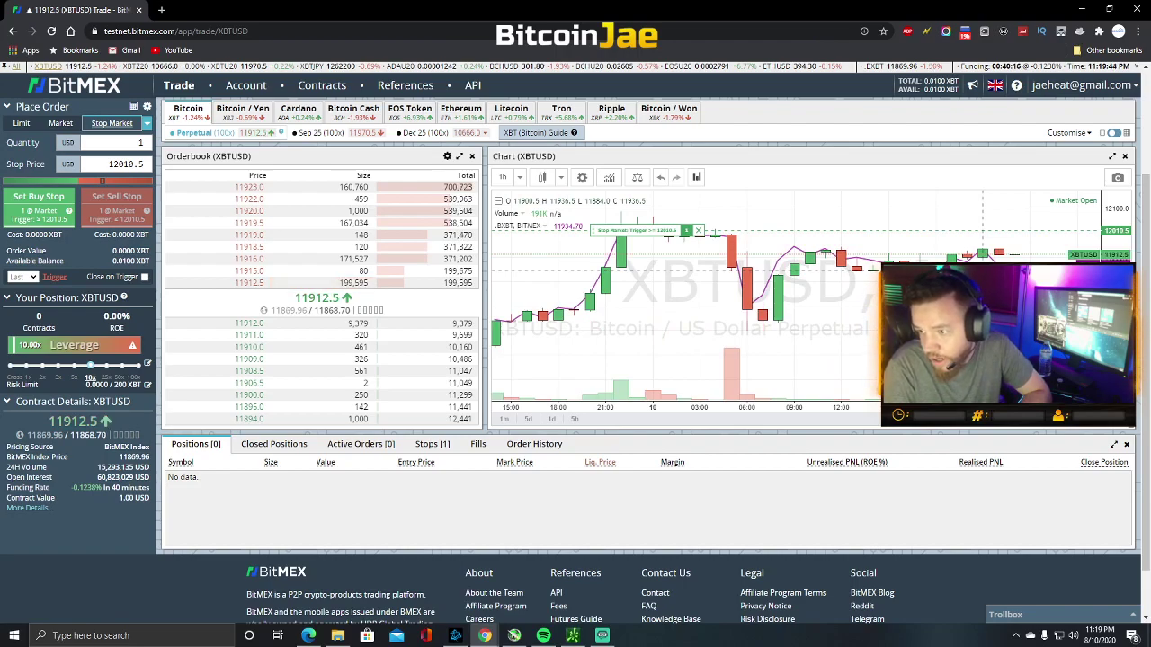
double_click(111, 164)
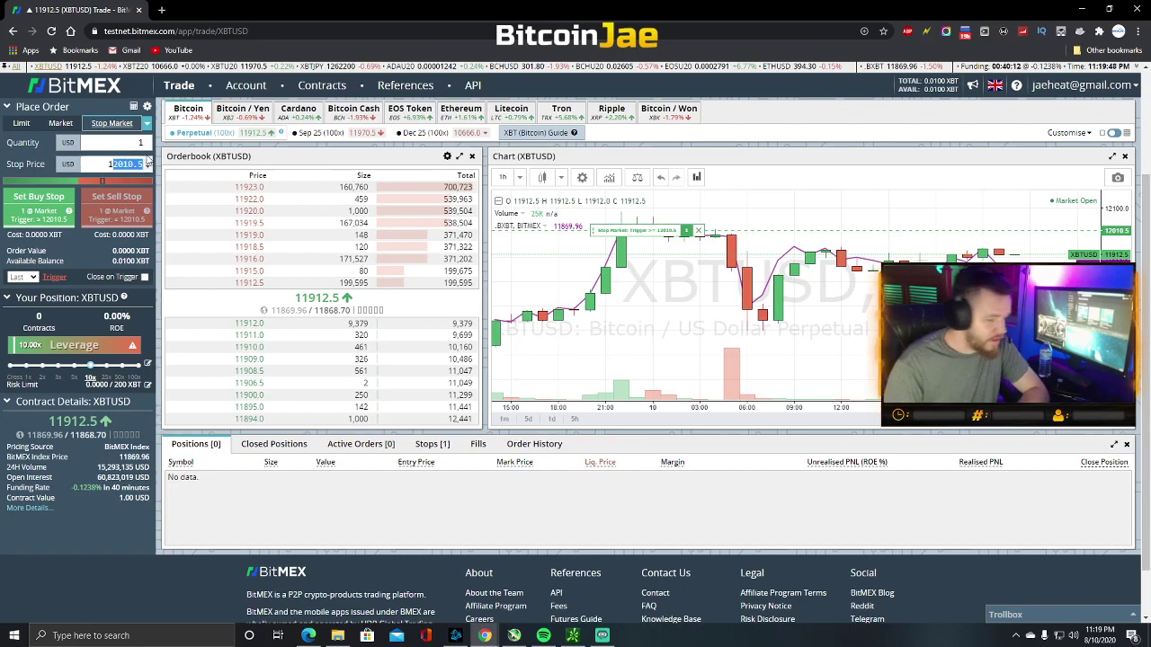
type("11845")
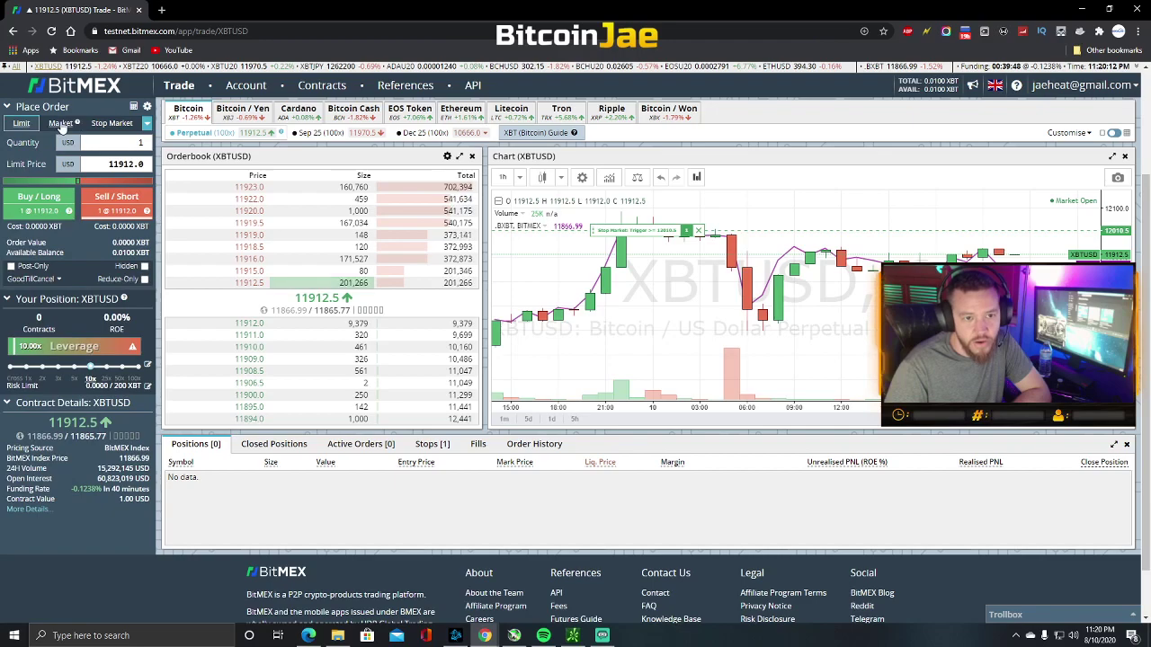
Place a limit buy order for 1 XBTUSD contract at 11845 with 10x leverage
left_click(60, 123)
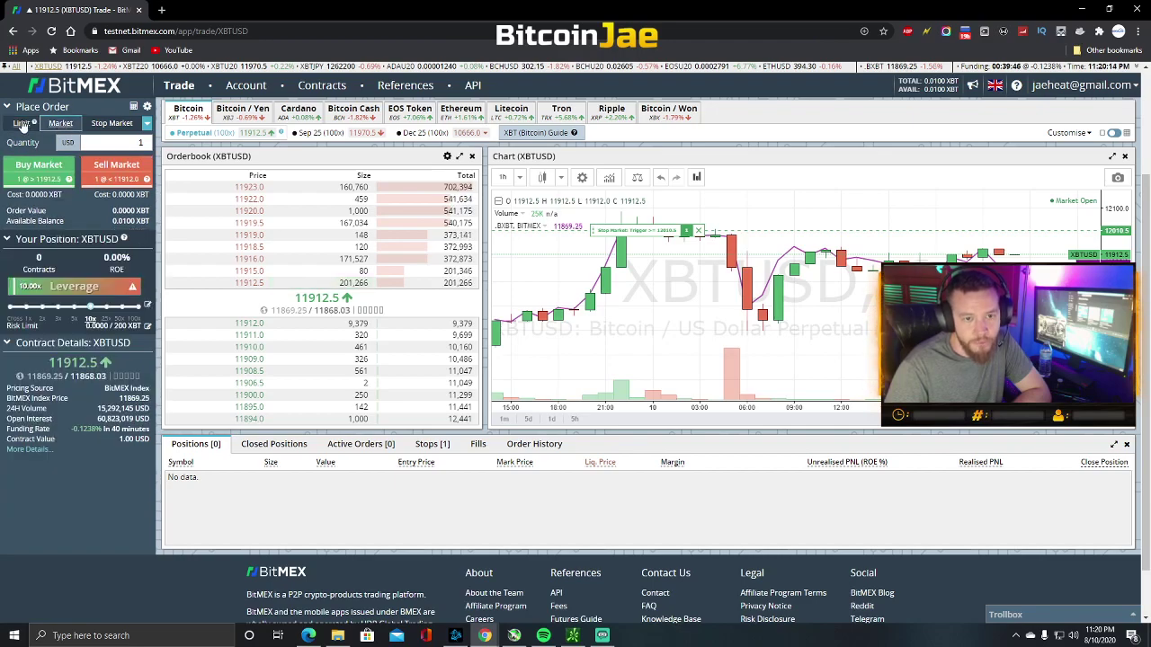
left_click(21, 123)
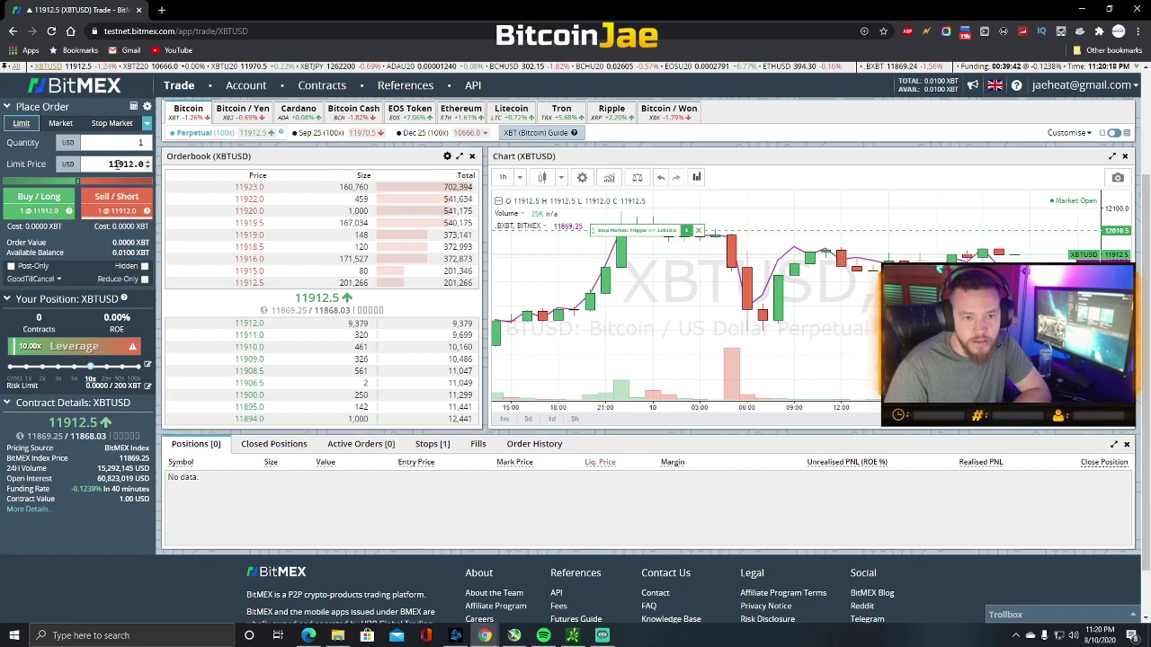
left_click_drag(117, 163, 133, 164)
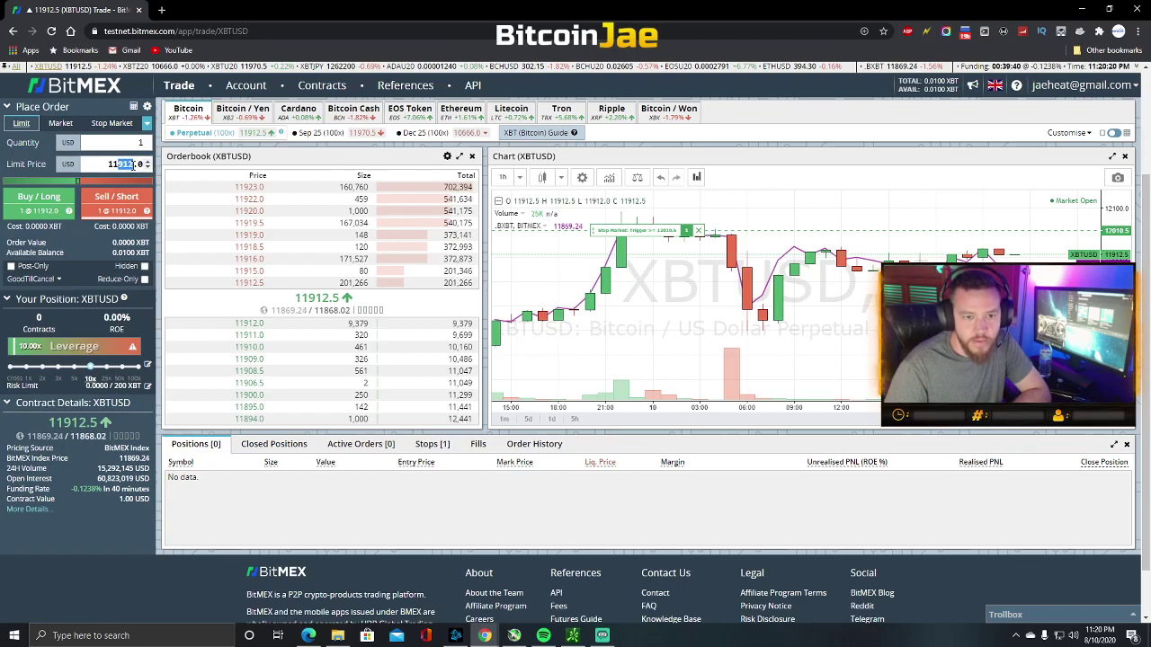
type("845")
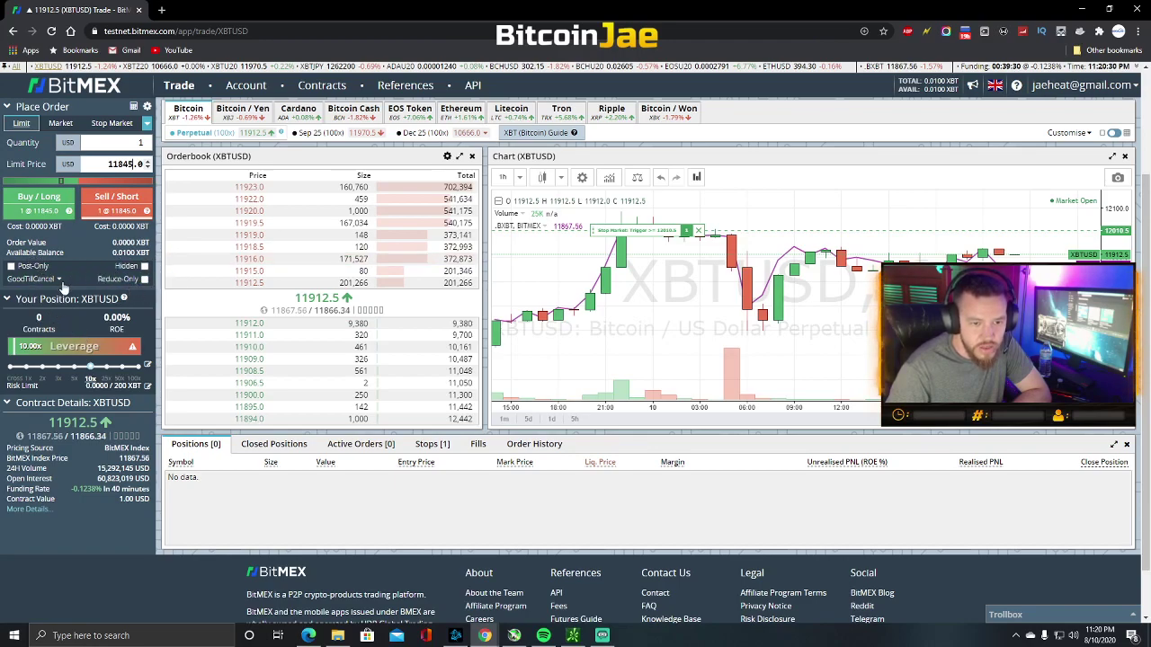
left_click(40, 197)
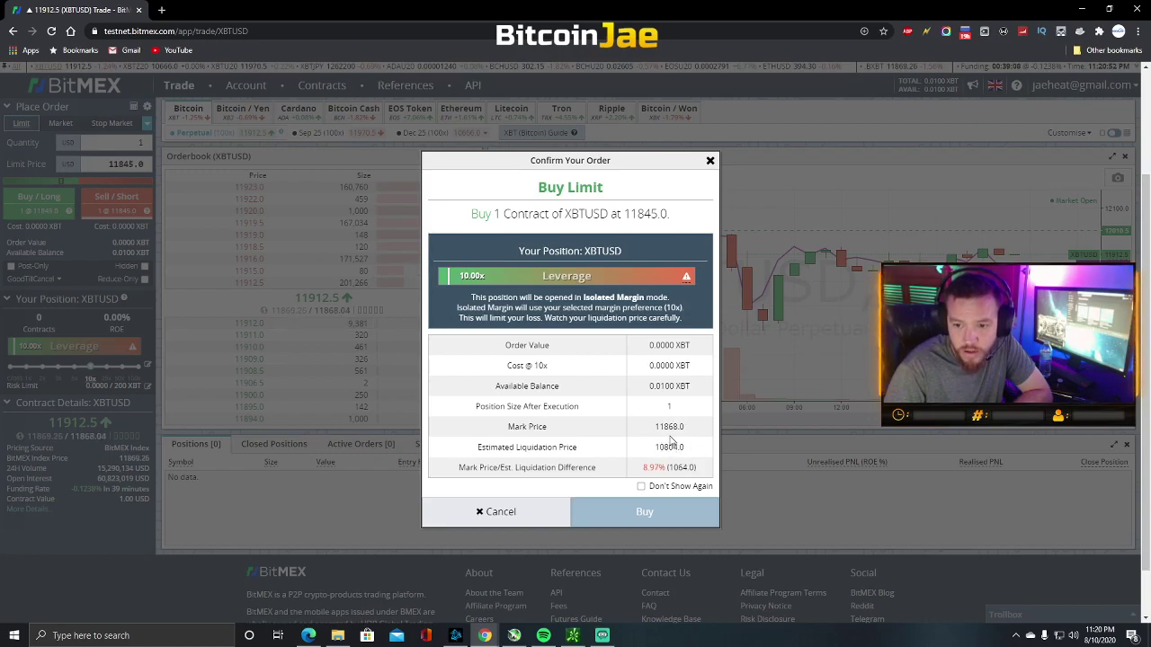
left_click(644, 513)
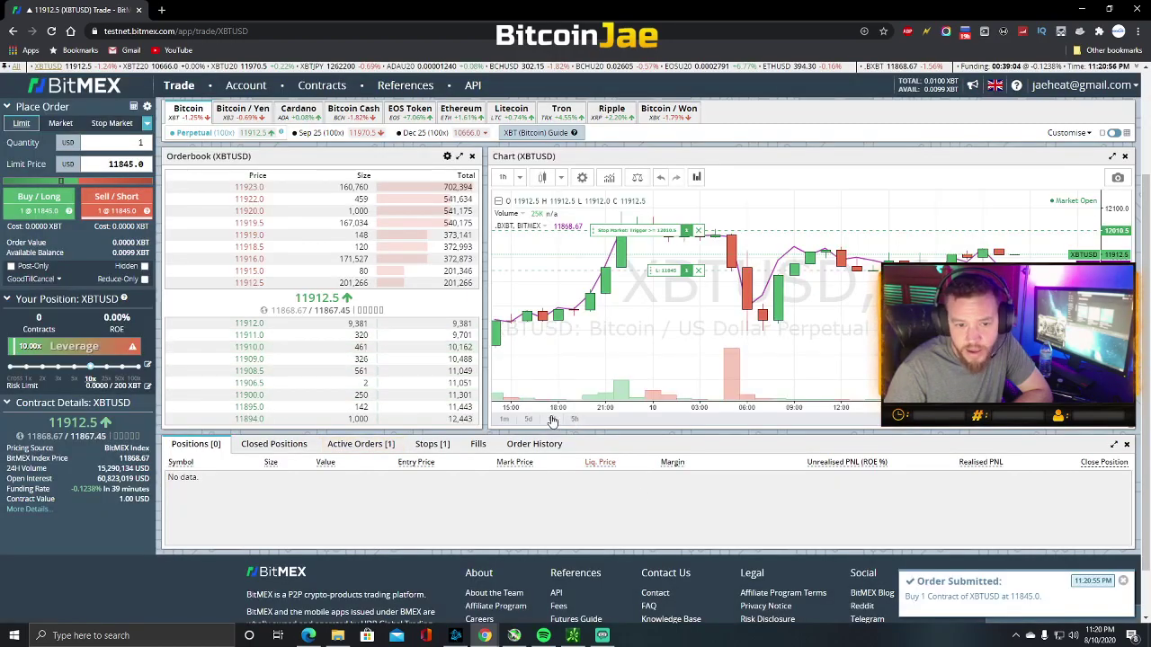
Review the new limit buy among the active orders and the pending buy stop among the stops
scroll(310, 454, "down", 2)
scroll(351, 453, "up", 2)
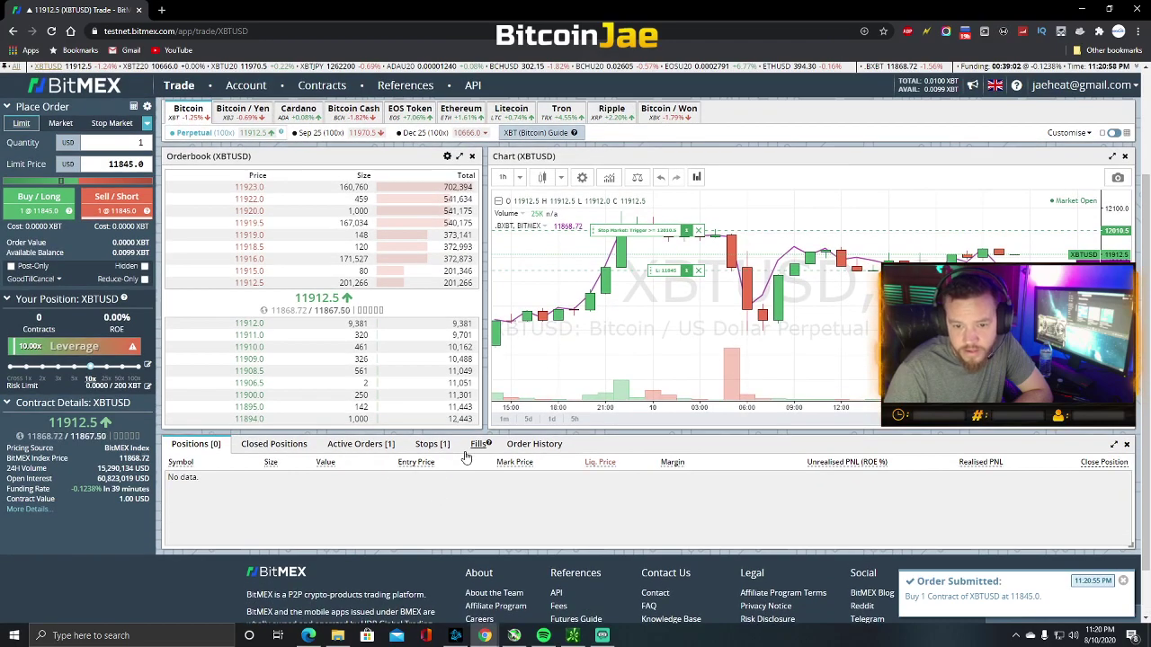
left_click(358, 444)
scroll(351, 445, "down", 1)
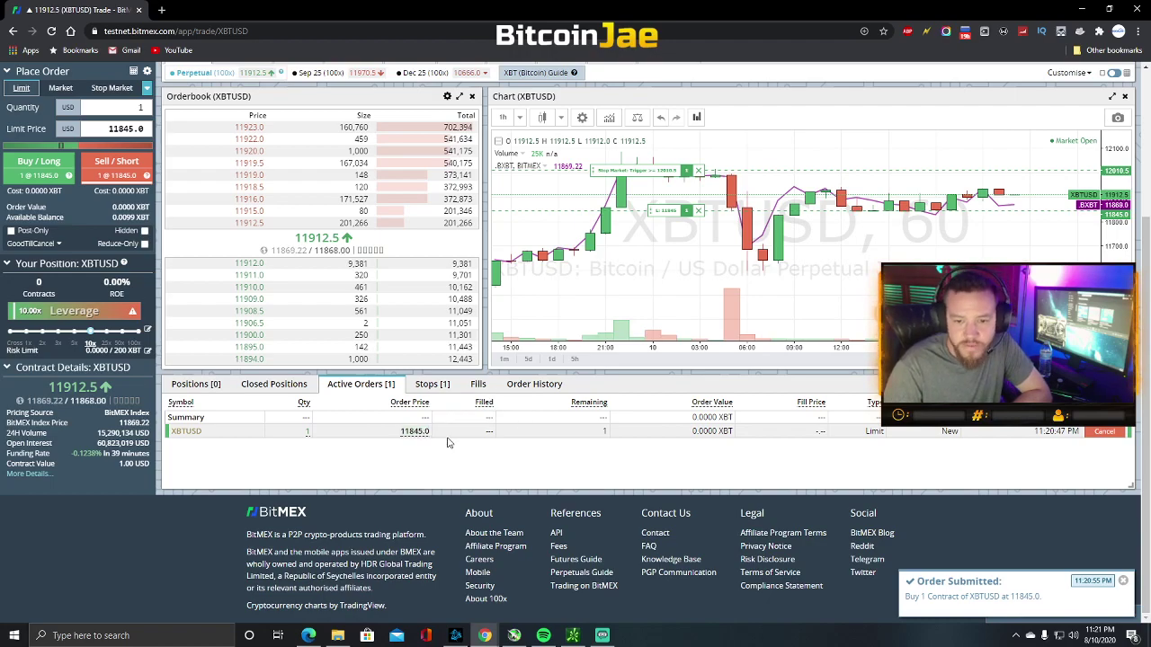
scroll(445, 443, "up", 1)
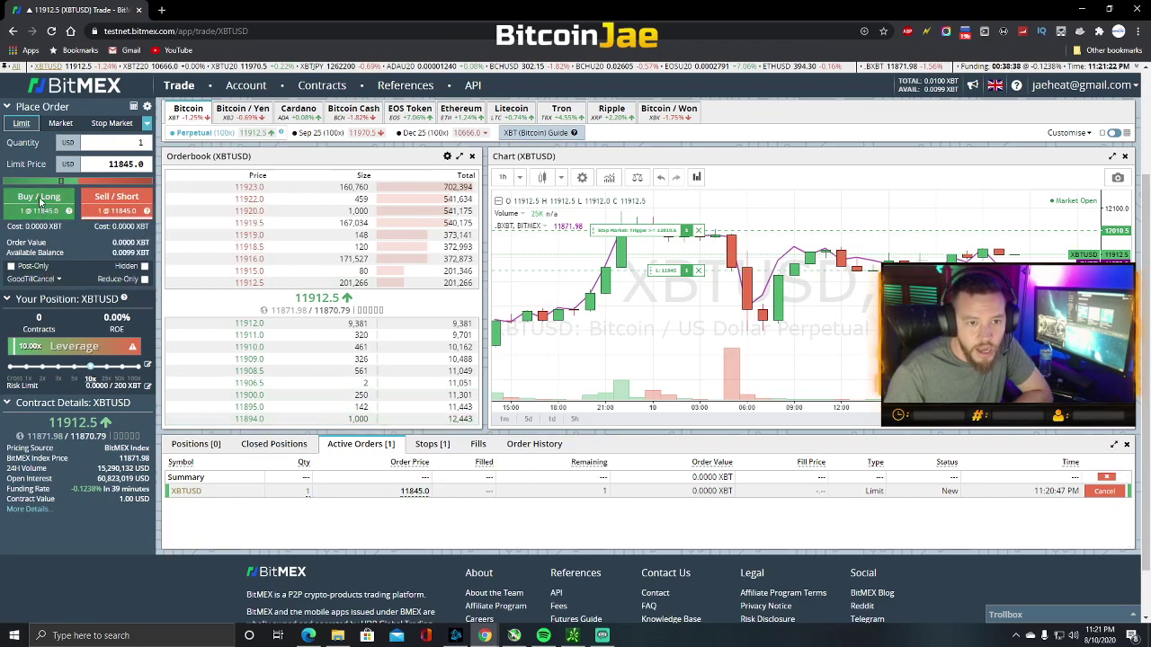
left_click(432, 446)
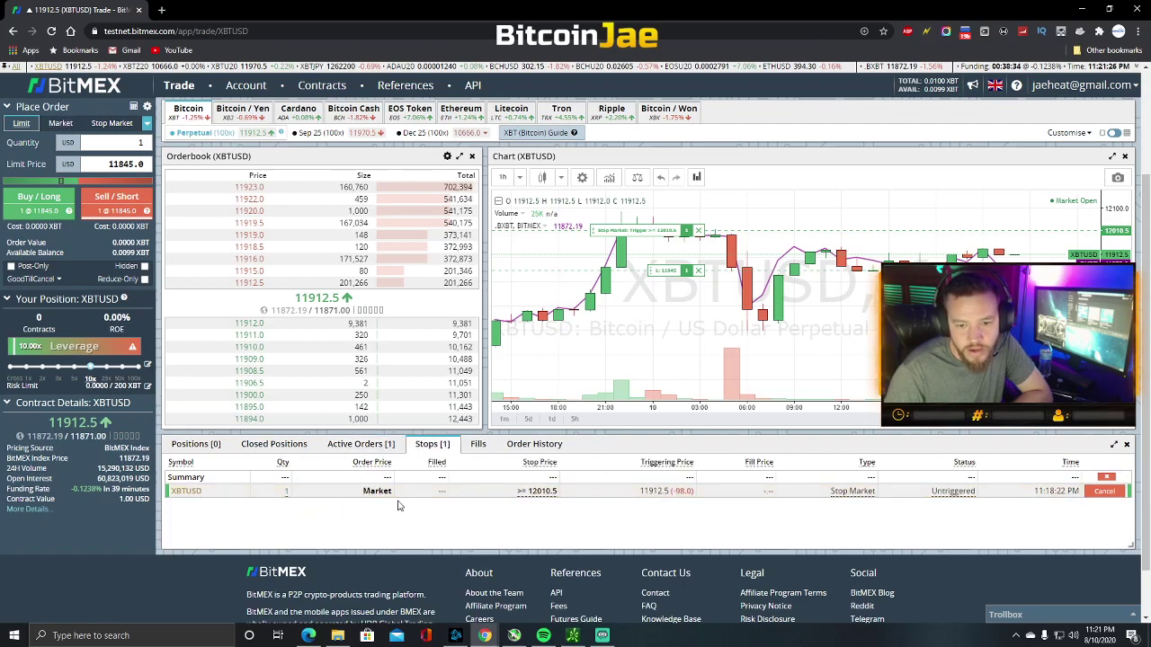
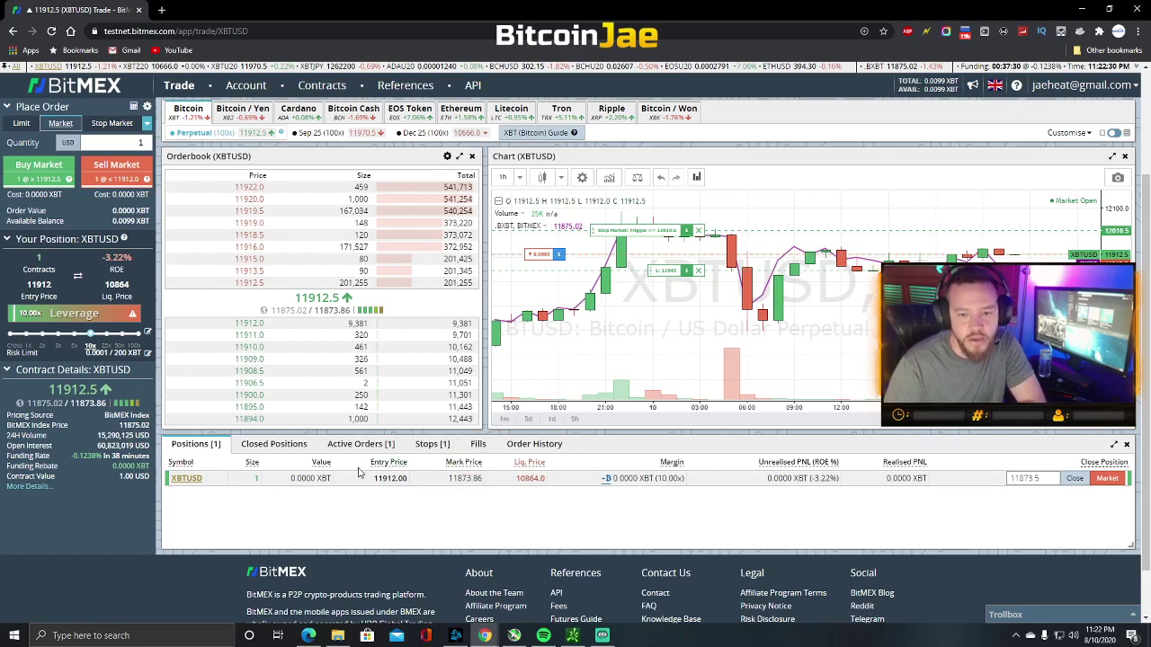
Switch to a Stop Market order for the open XBTUSD position and set its stop price to 11899
left_click(121, 129)
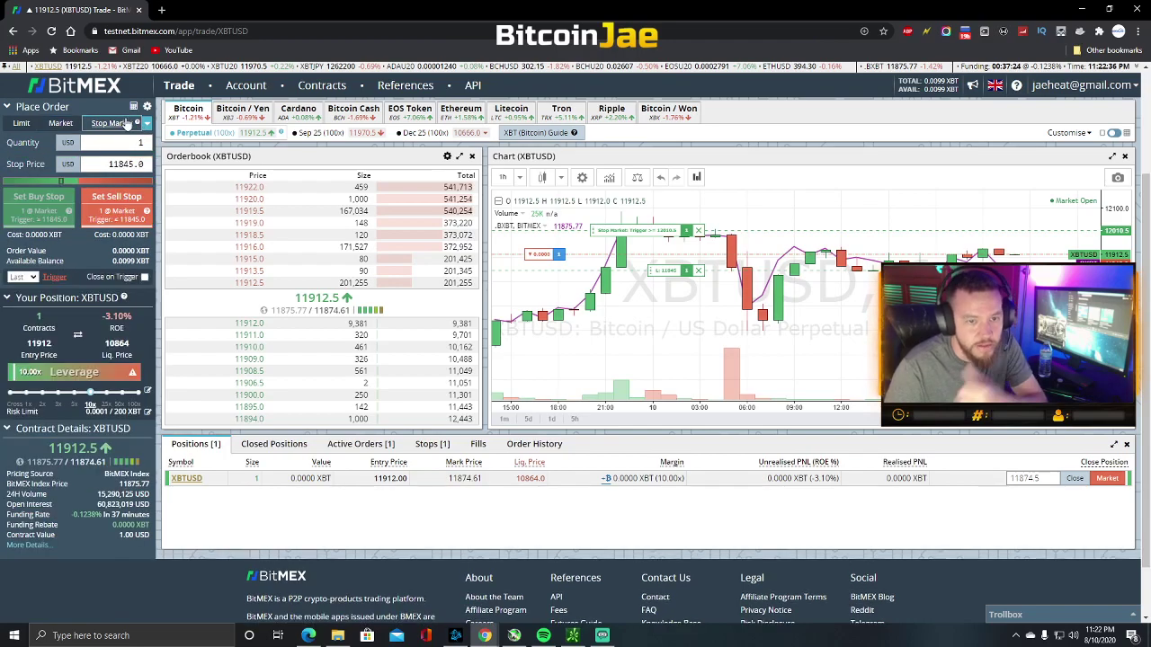
left_click(145, 124)
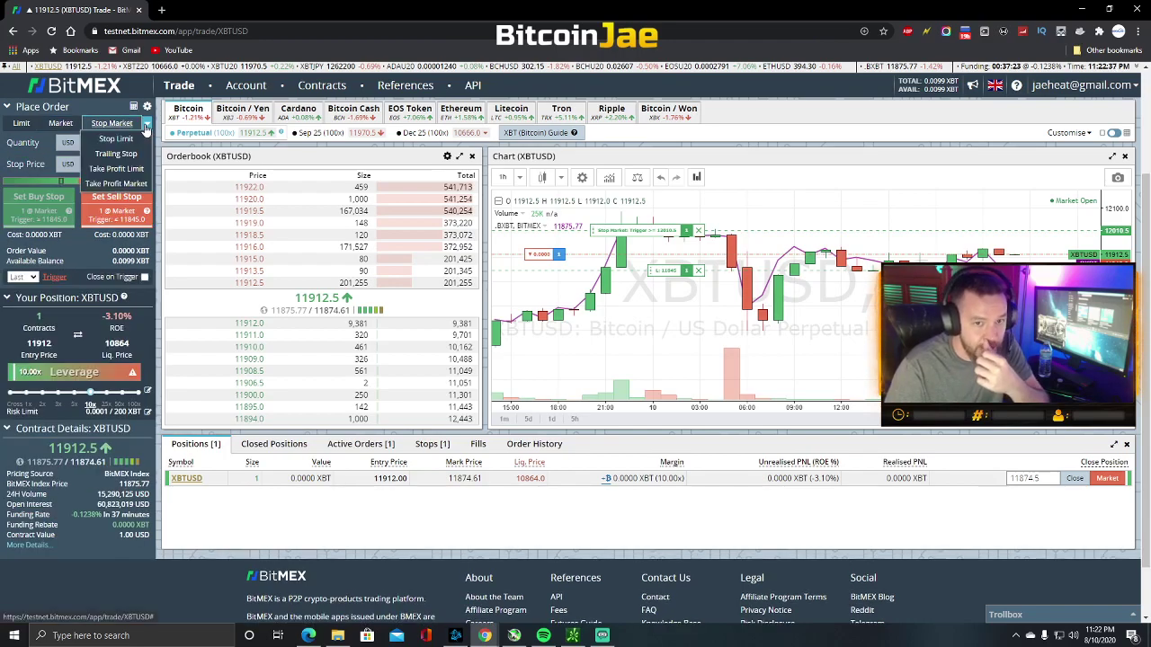
left_click(147, 124)
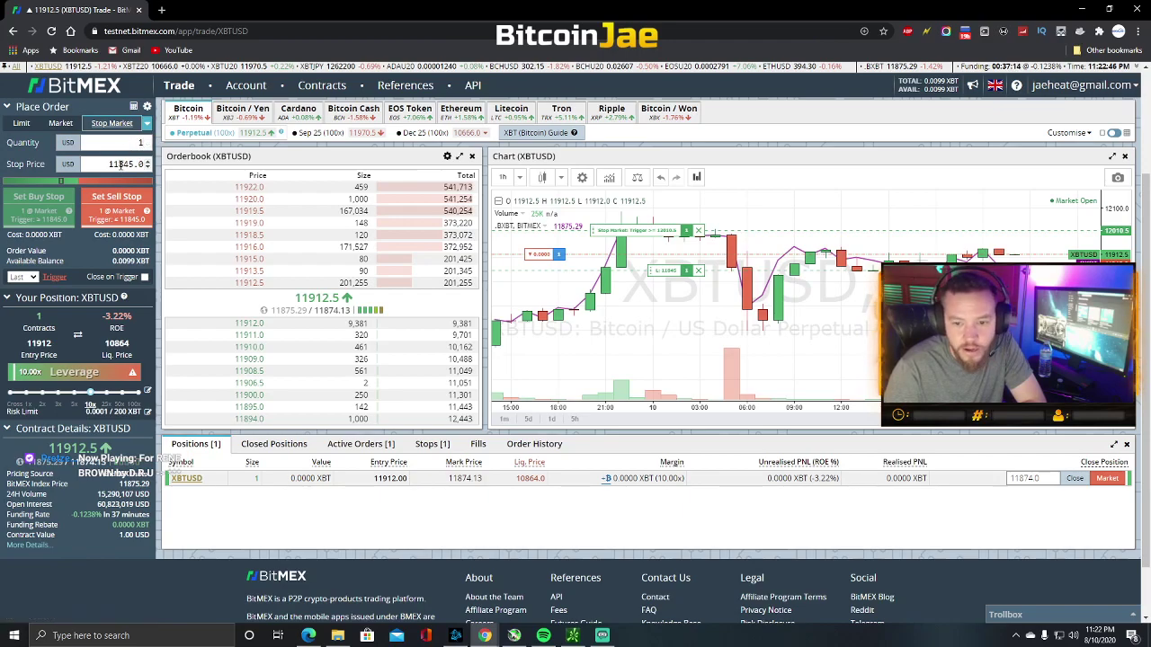
left_click_drag(117, 165, 133, 164)
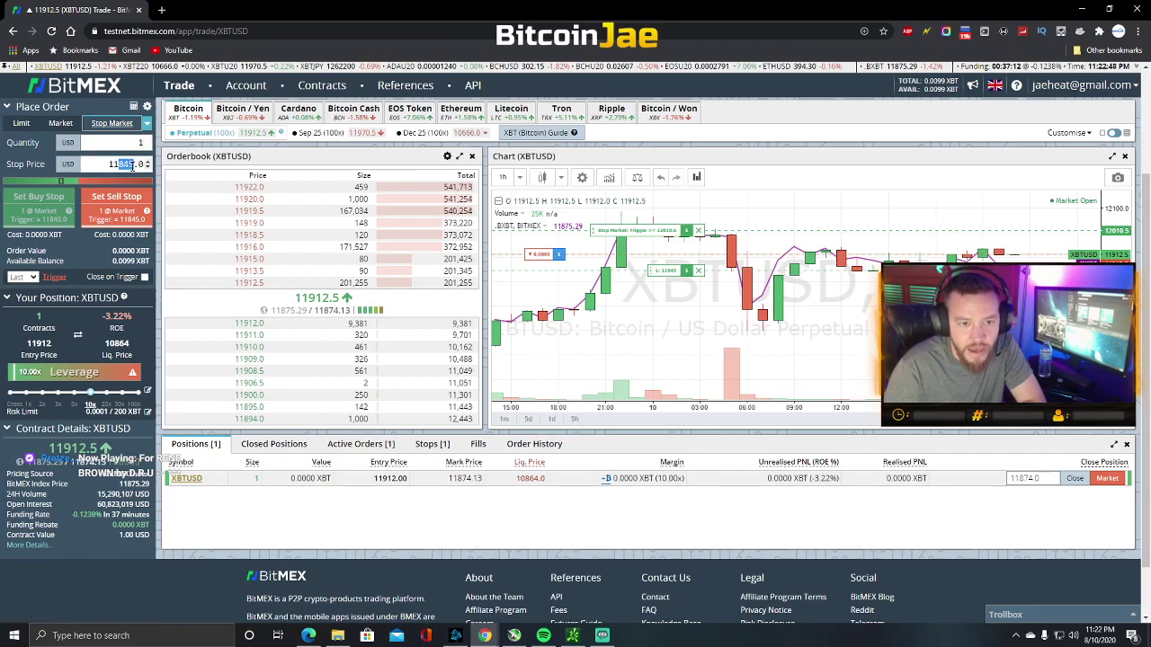
type("899")
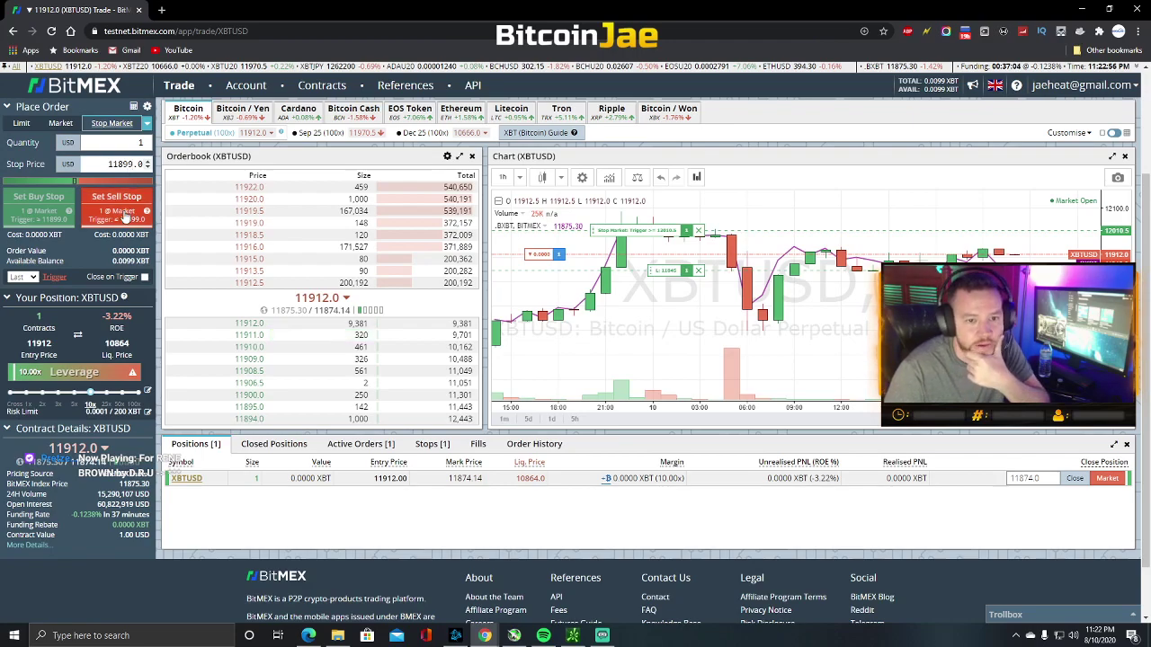
Enable Close on Trigger and submit the sell stop market order for 1 contract
left_click(143, 278)
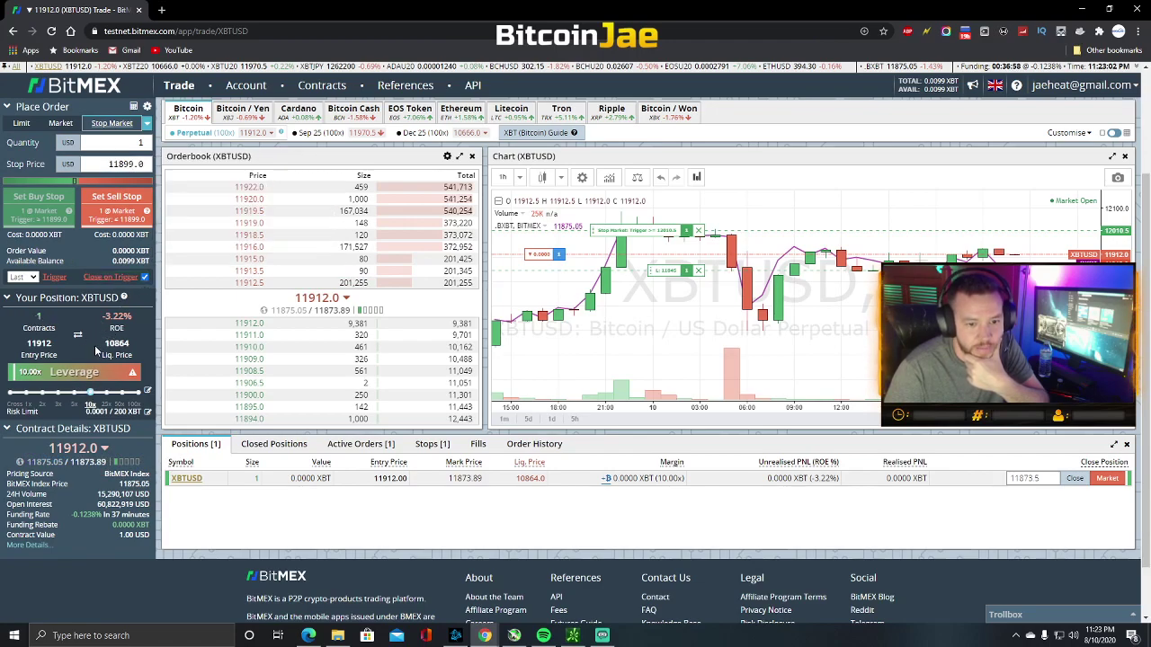
left_click(117, 198)
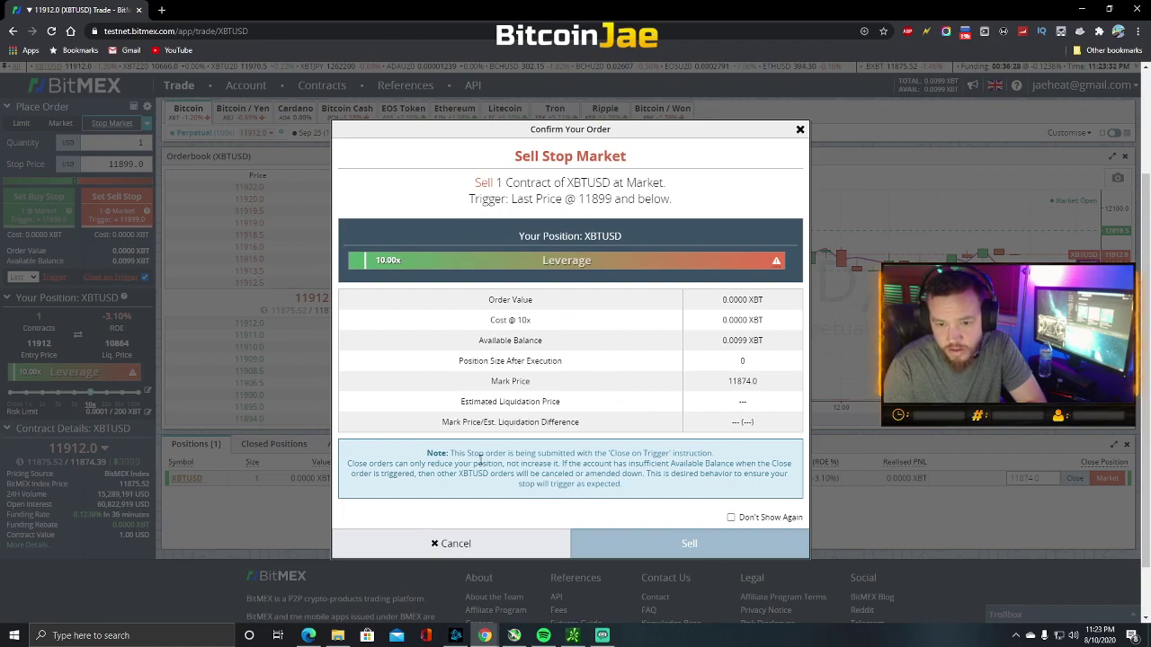
left_click(688, 544)
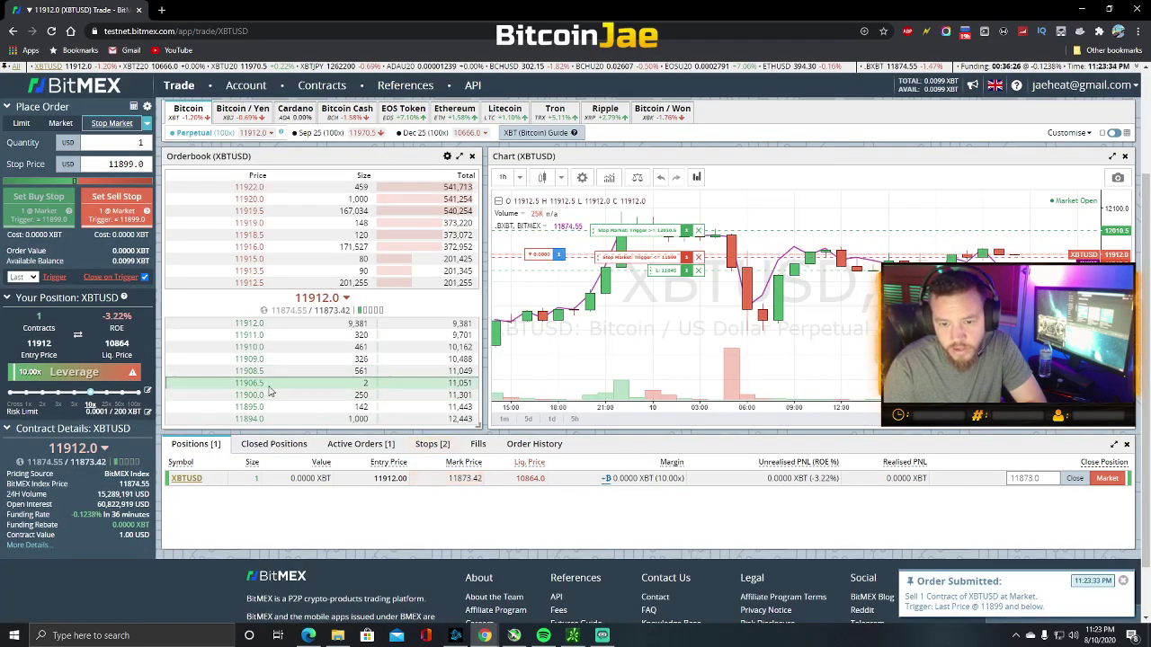
Check the listed stop orders, the open XBTUSD position, and the Close on Trigger explanation
left_click(426, 445)
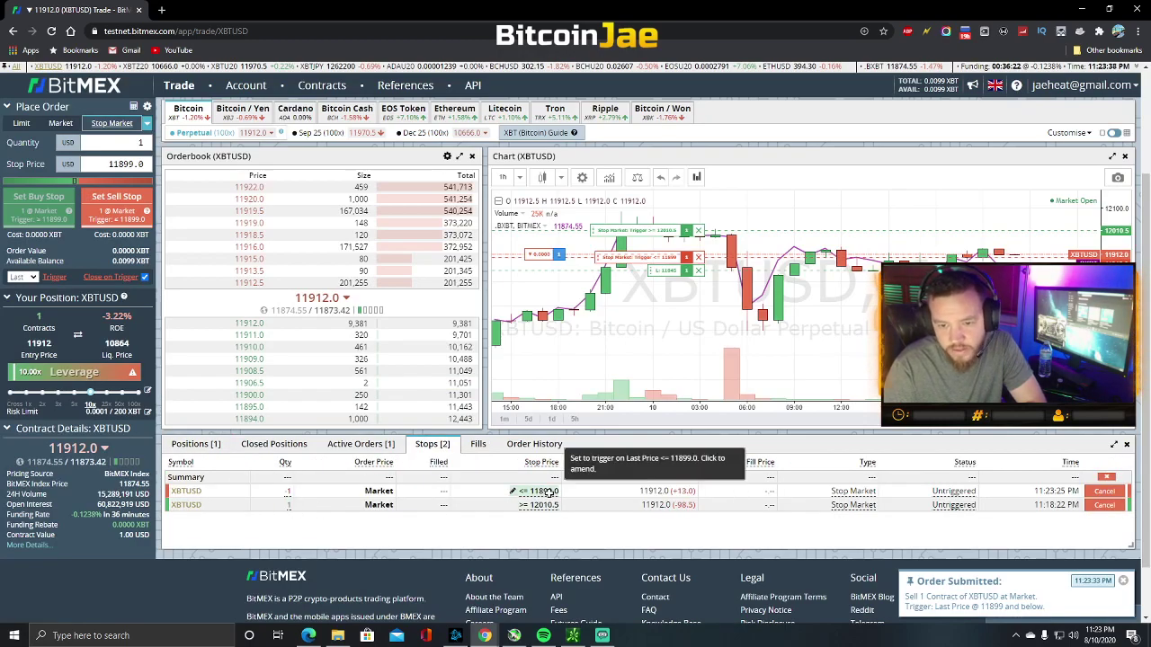
left_click(195, 444)
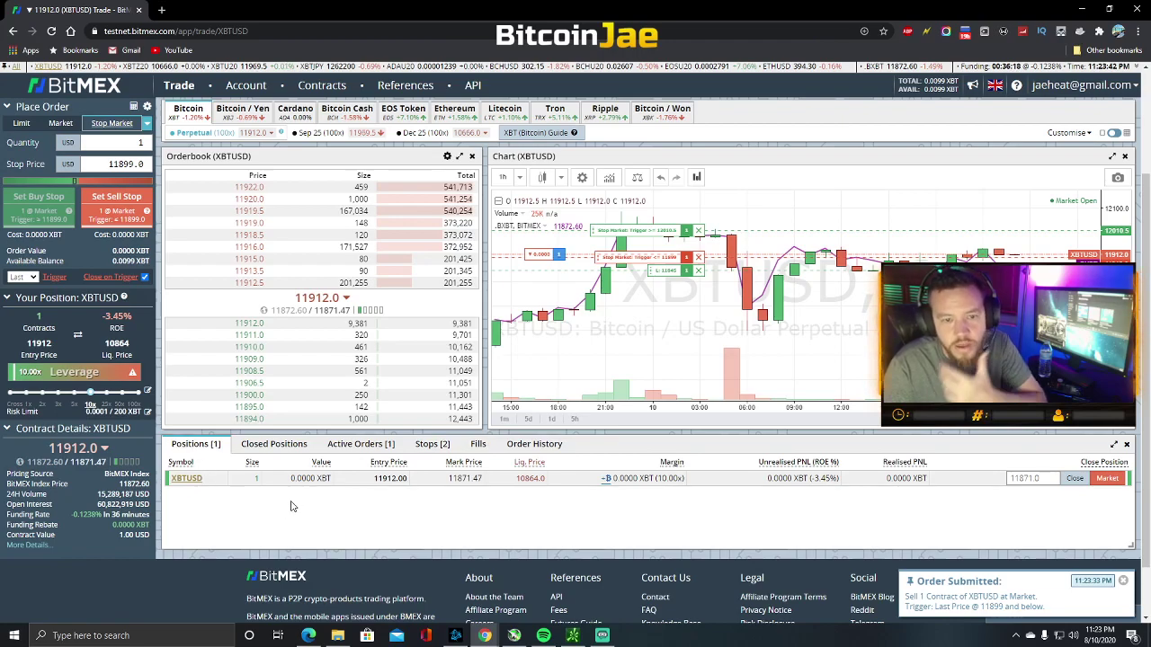
mouse_move(129, 284)
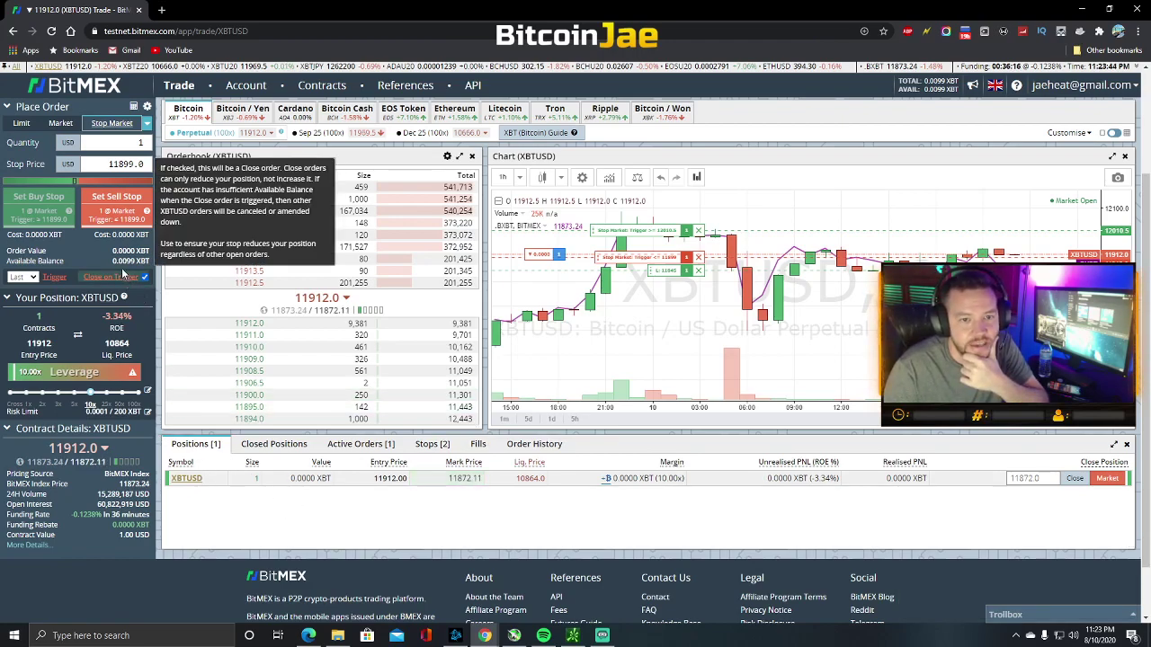
mouse_move(109, 237)
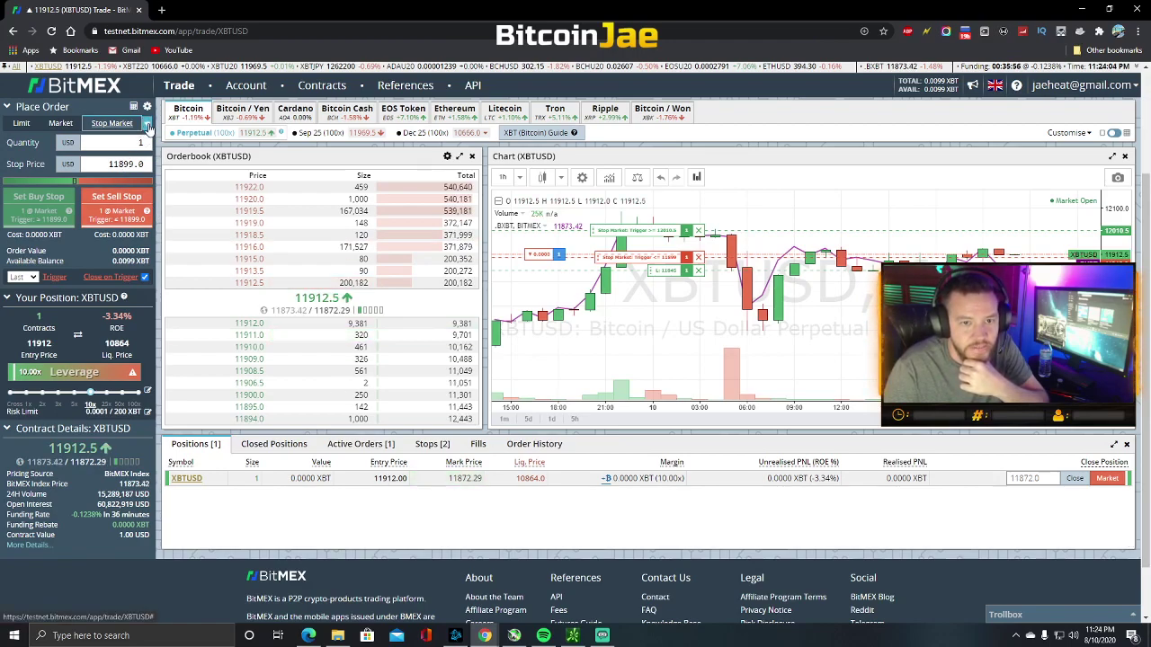
Submit a Take Profit Market sell for 1 XBTUSD contract with trigger price 11950 and Close on Trigger, then review the stops and position
left_click(147, 123)
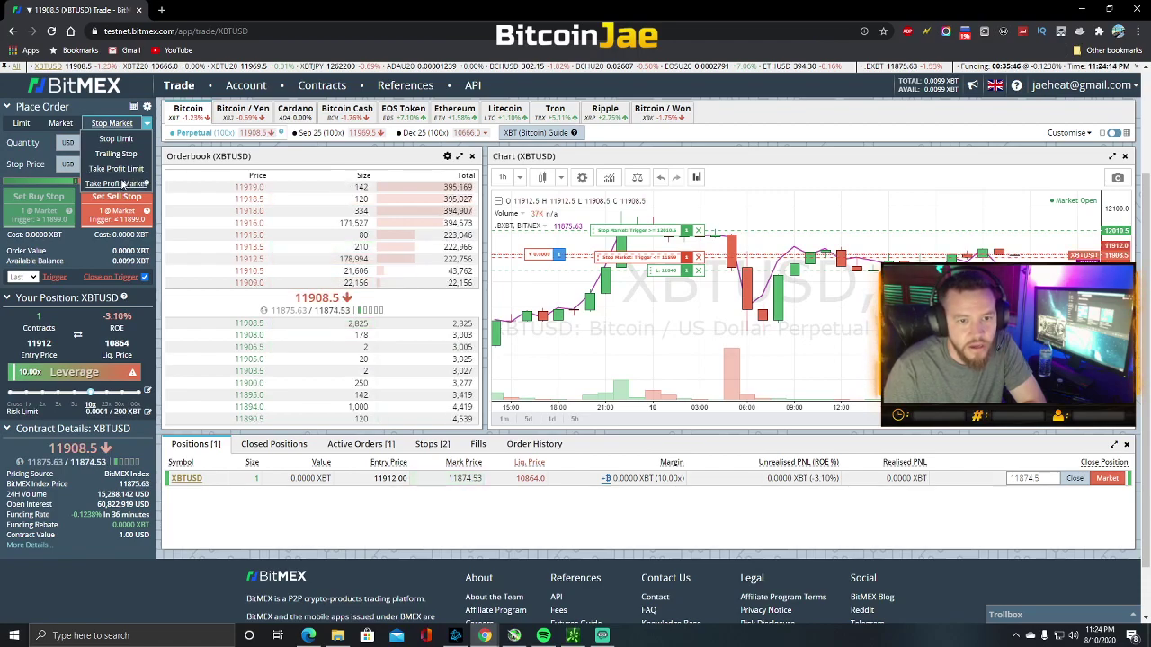
left_click(124, 185)
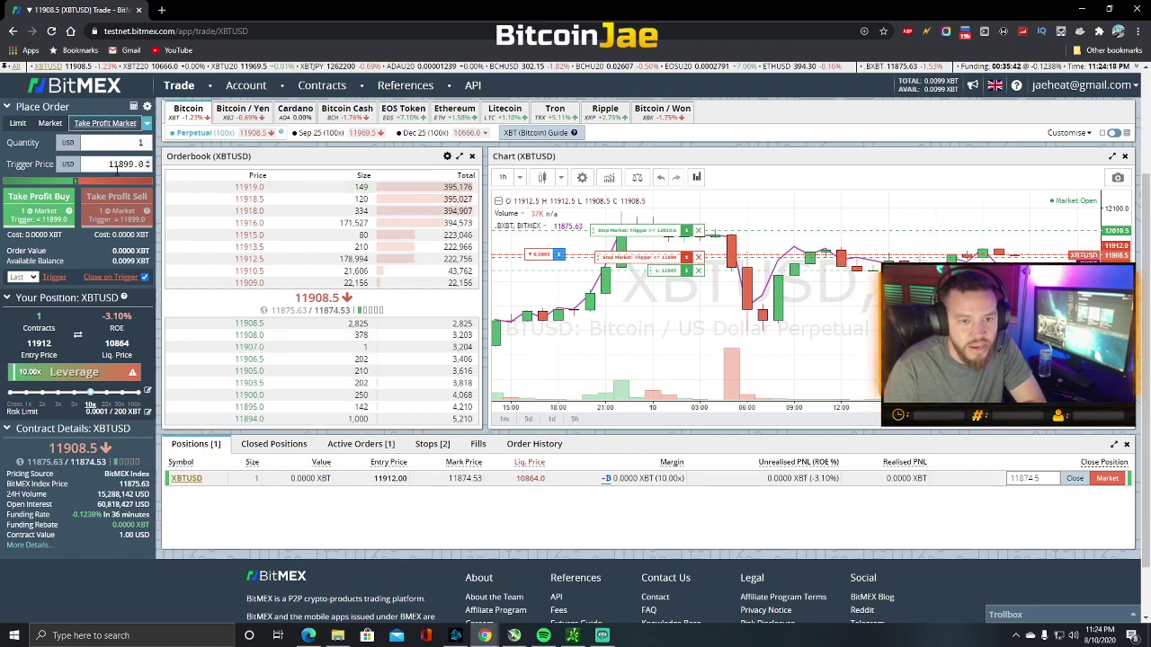
left_click_drag(118, 164, 132, 164)
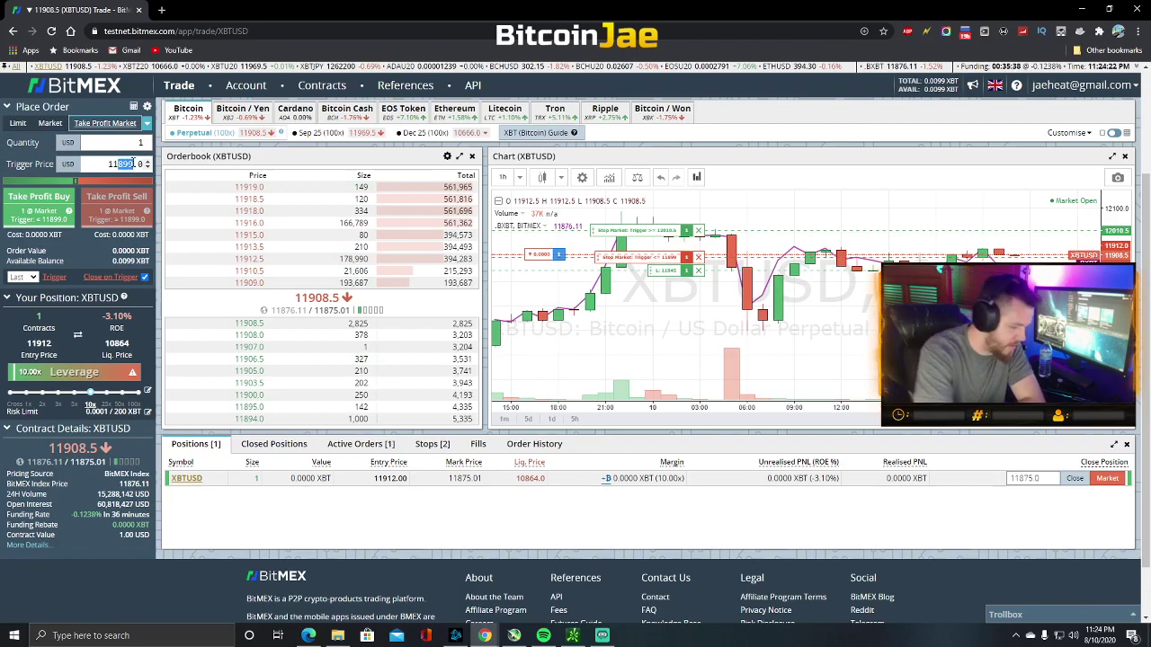
type("950.0")
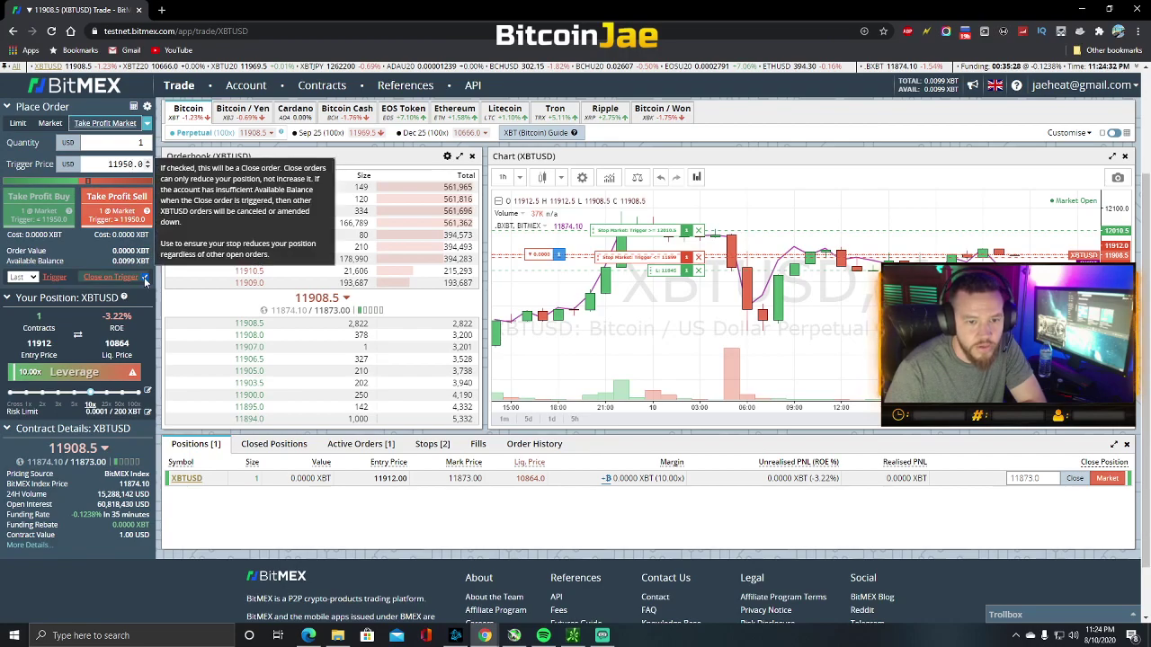
left_click(126, 212)
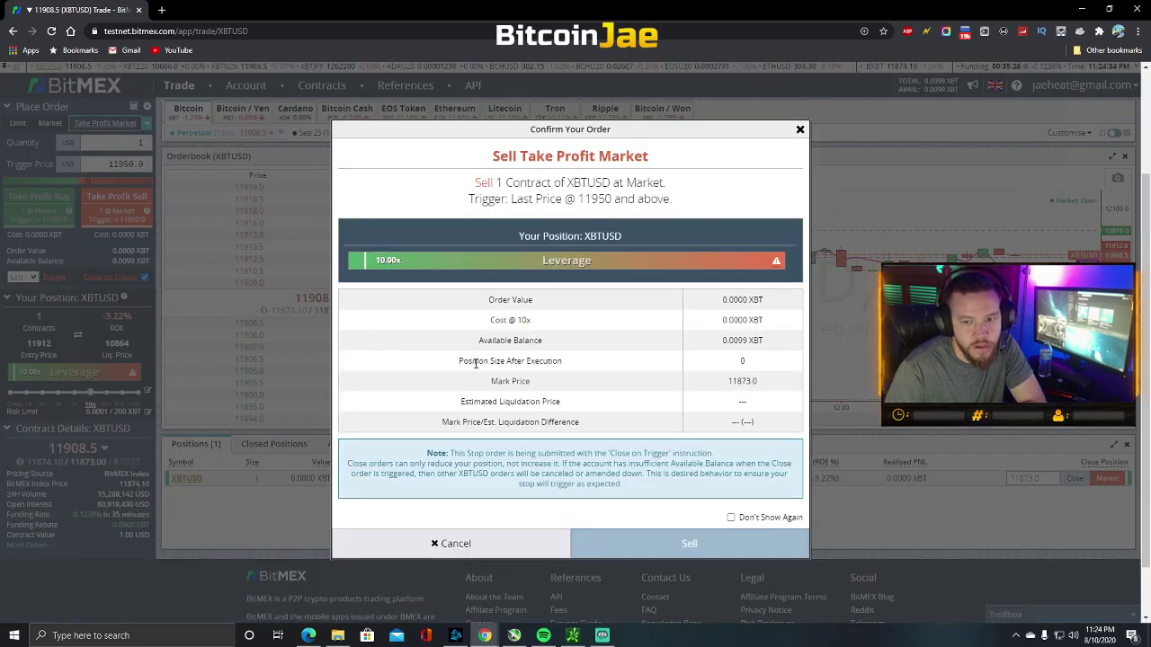
left_click(687, 544)
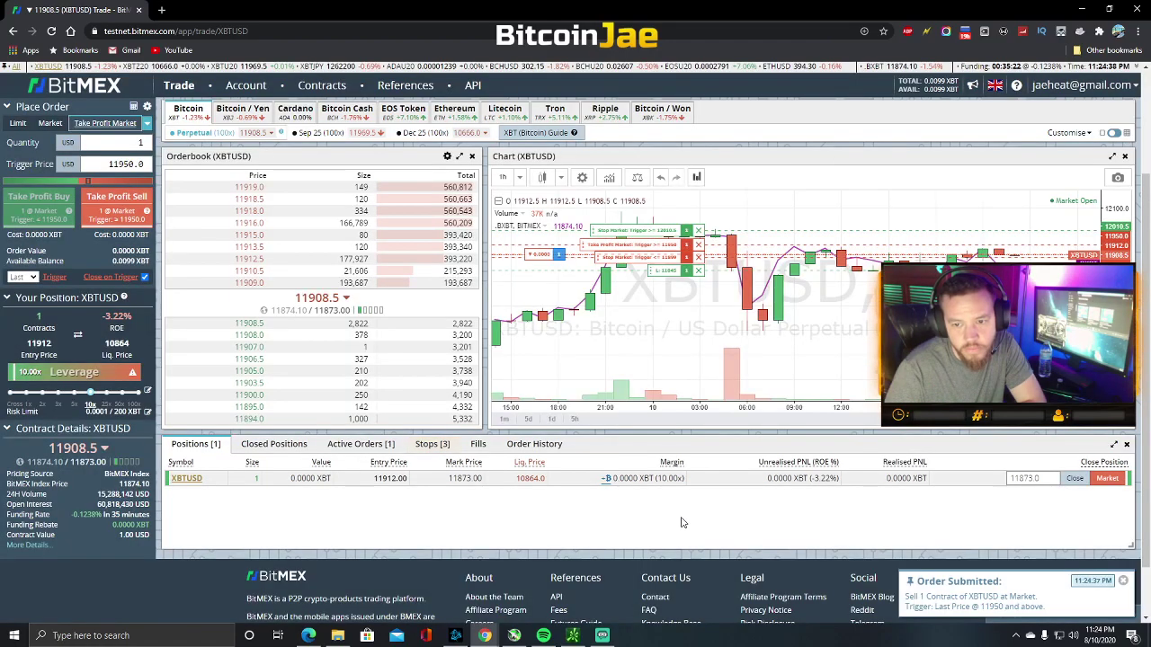
left_click(433, 444)
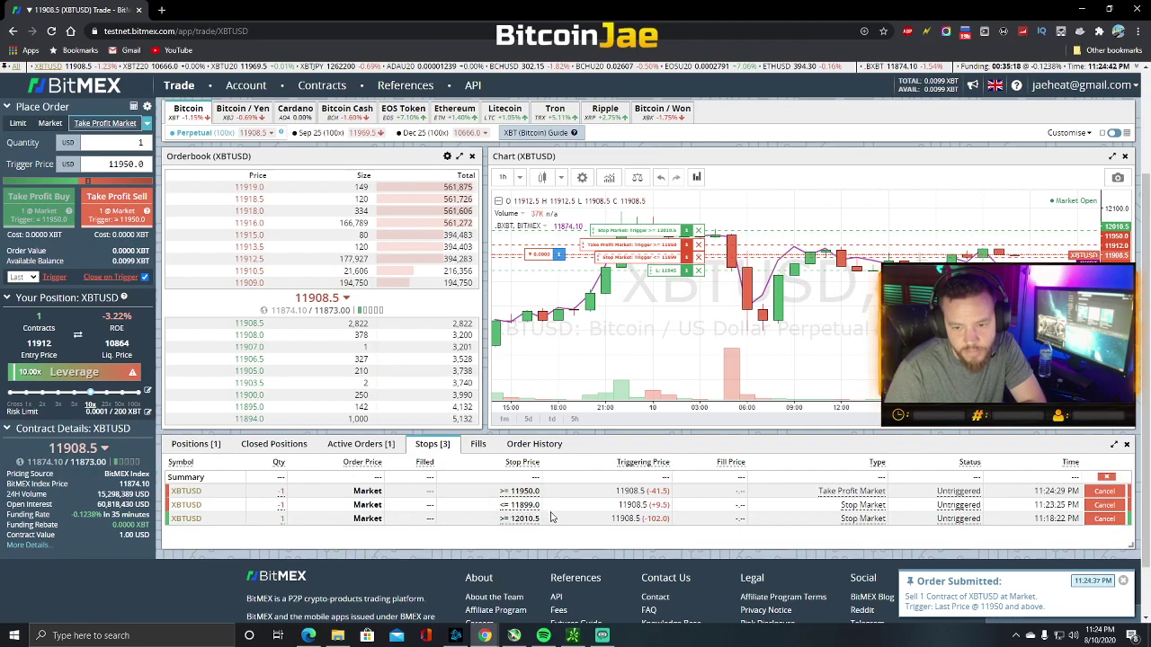
left_click(195, 445)
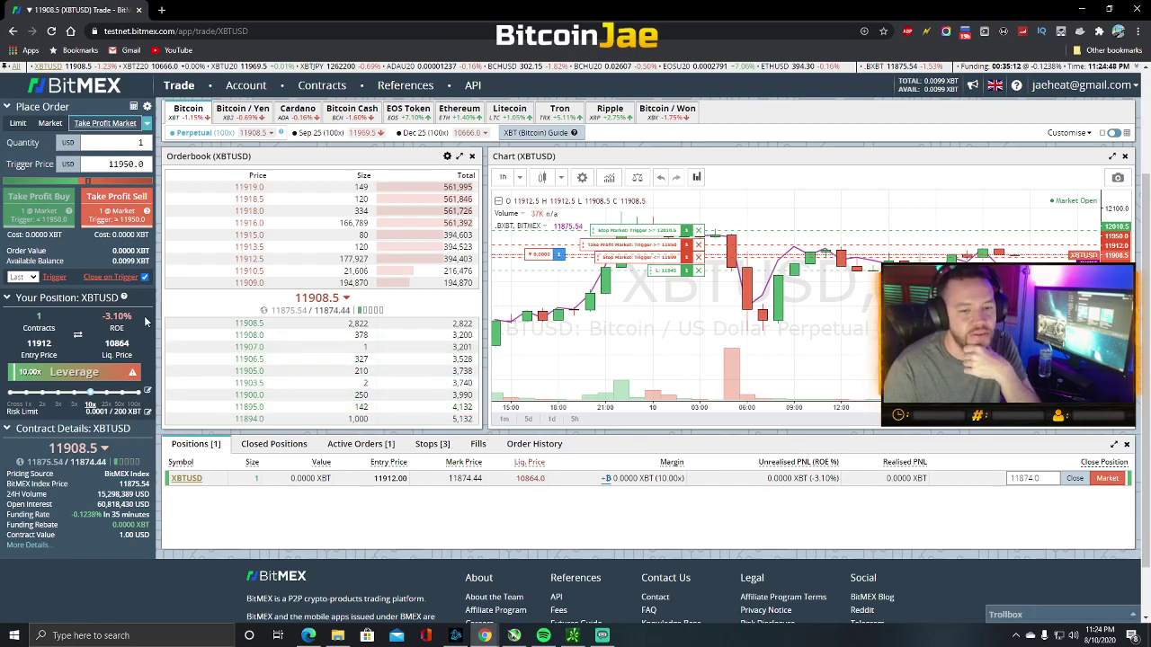
Turn off Close on Trigger and submit a market buy for 3 more XBTUSD contracts
left_click(144, 277)
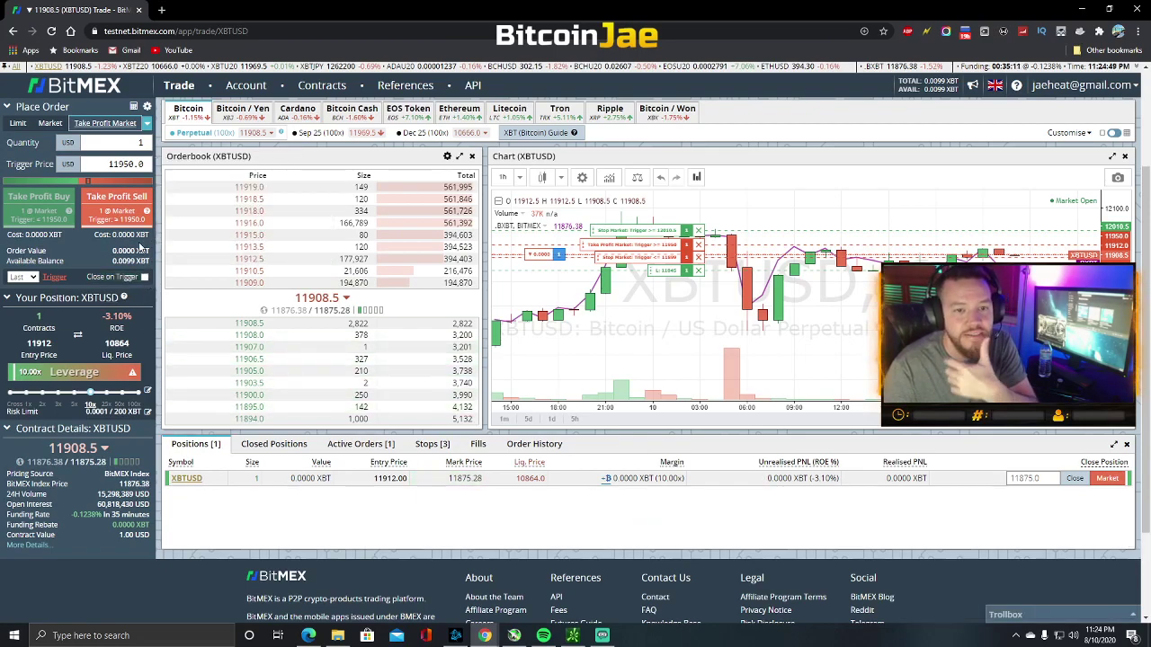
left_click(52, 124)
double_click(141, 142)
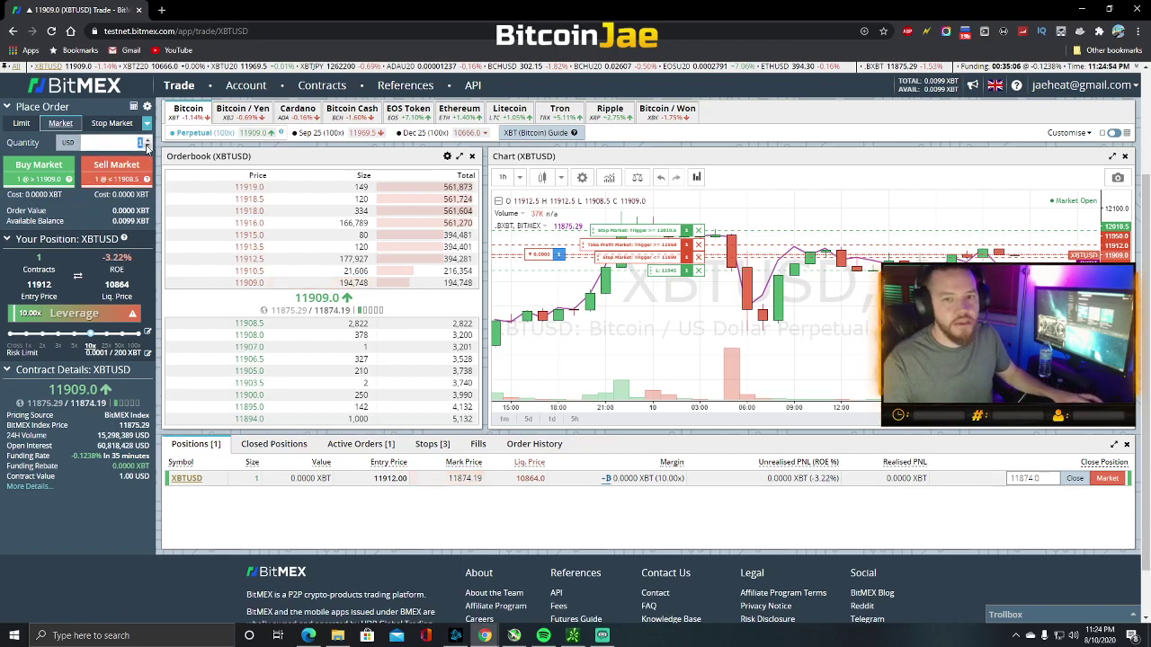
type("3")
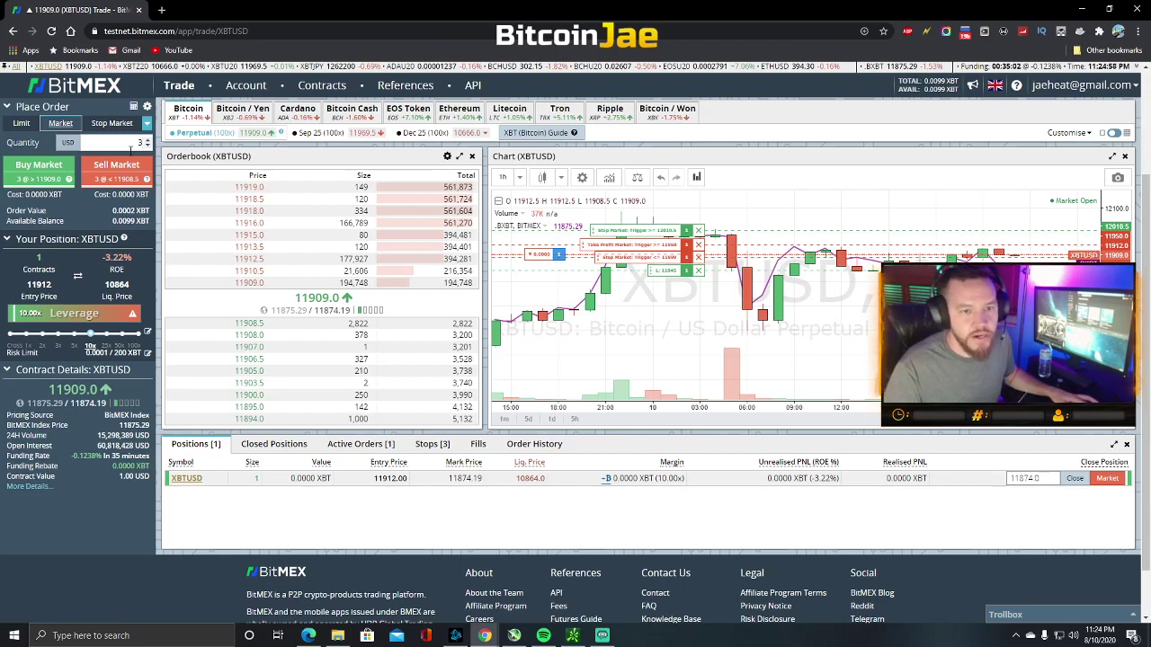
left_click(49, 176)
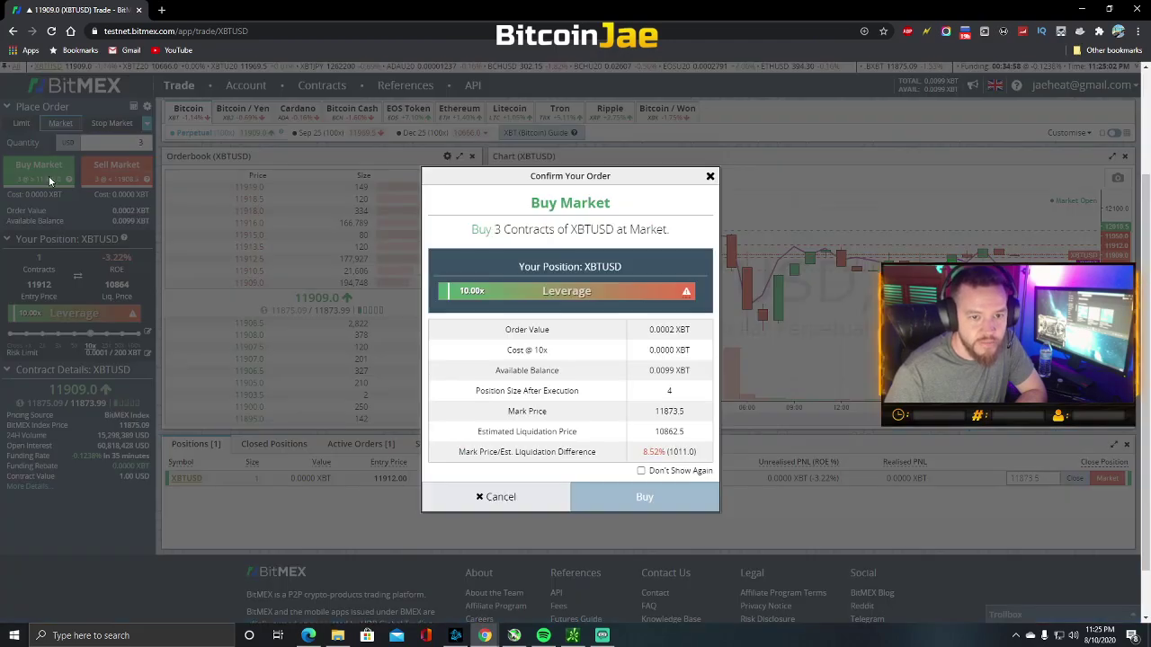
left_click(663, 500)
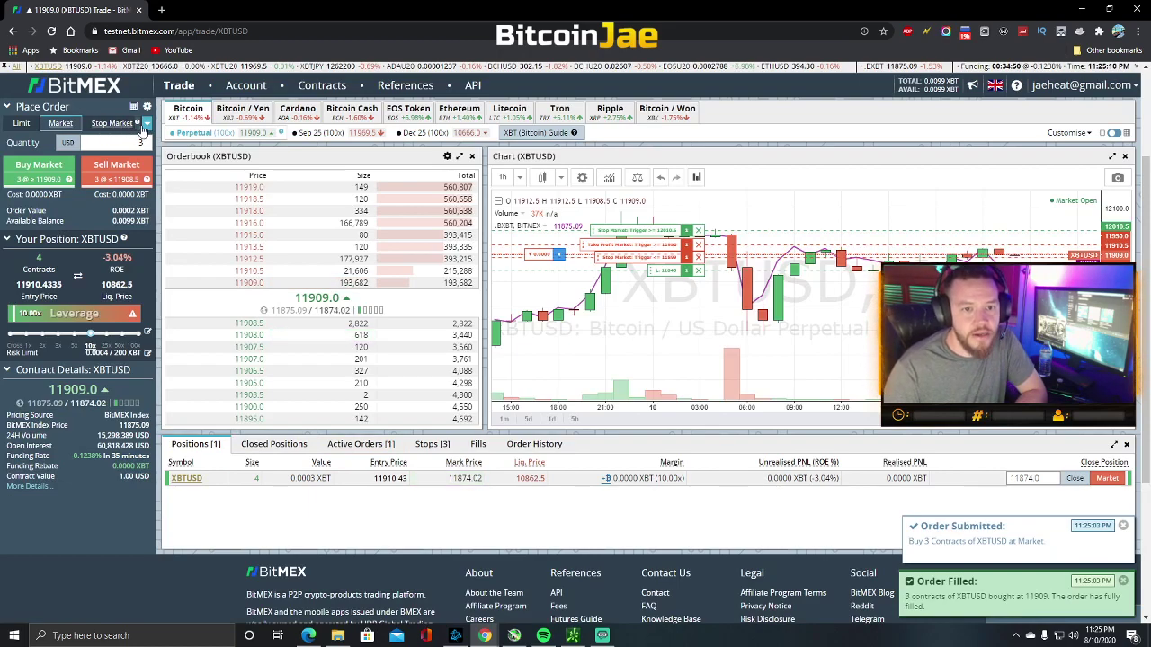
Switch the order form to Take Profit Market and show the list of pending stop orders
left_click(149, 129)
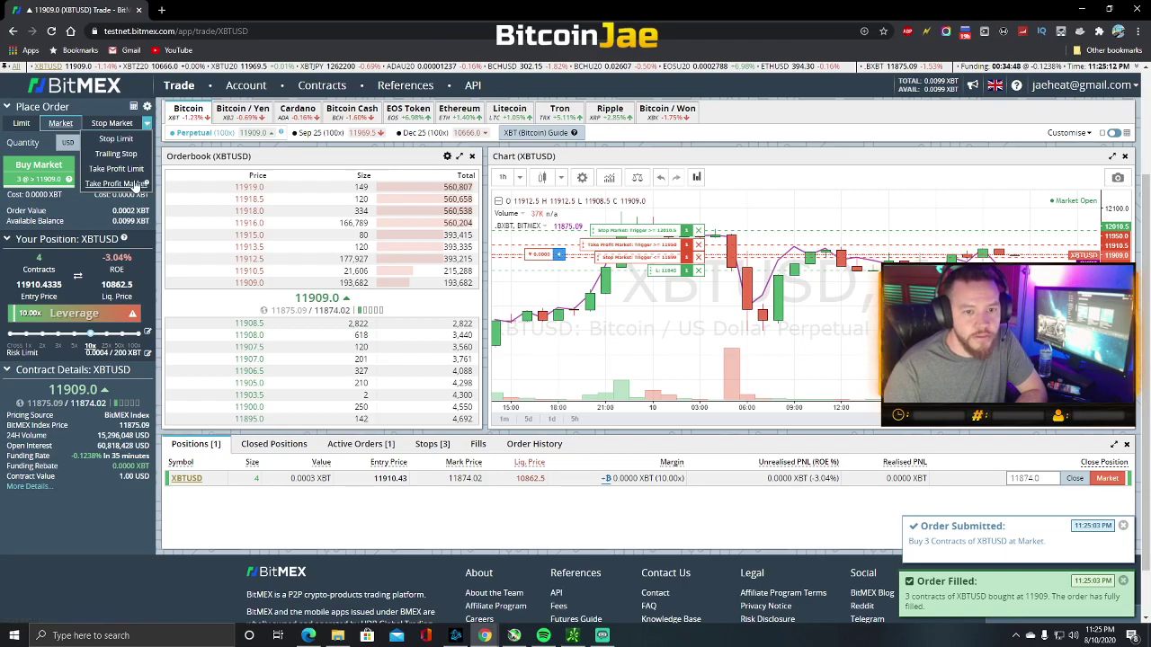
left_click(126, 184)
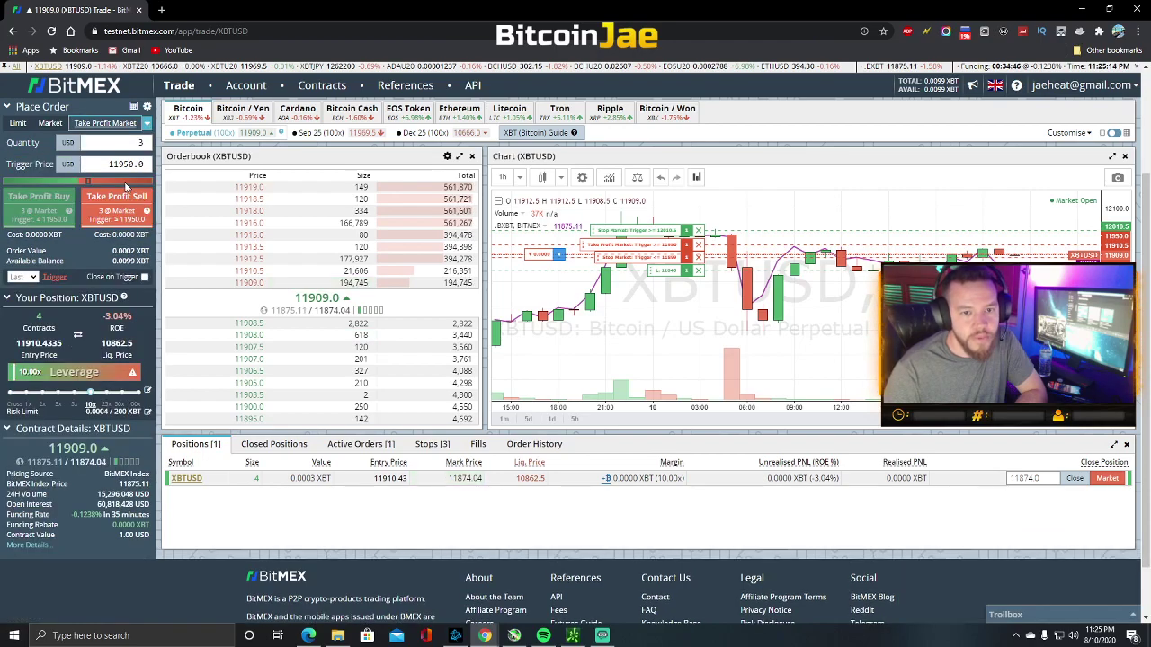
mouse_move(147, 126)
left_click(117, 183)
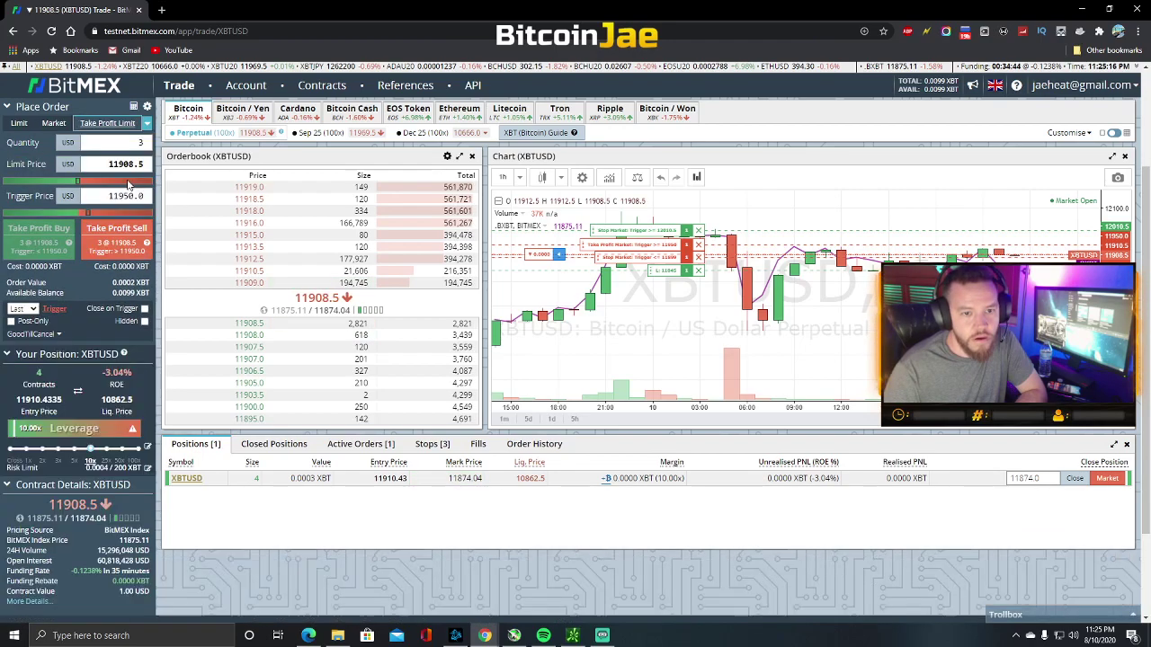
left_click(147, 124)
left_click(126, 184)
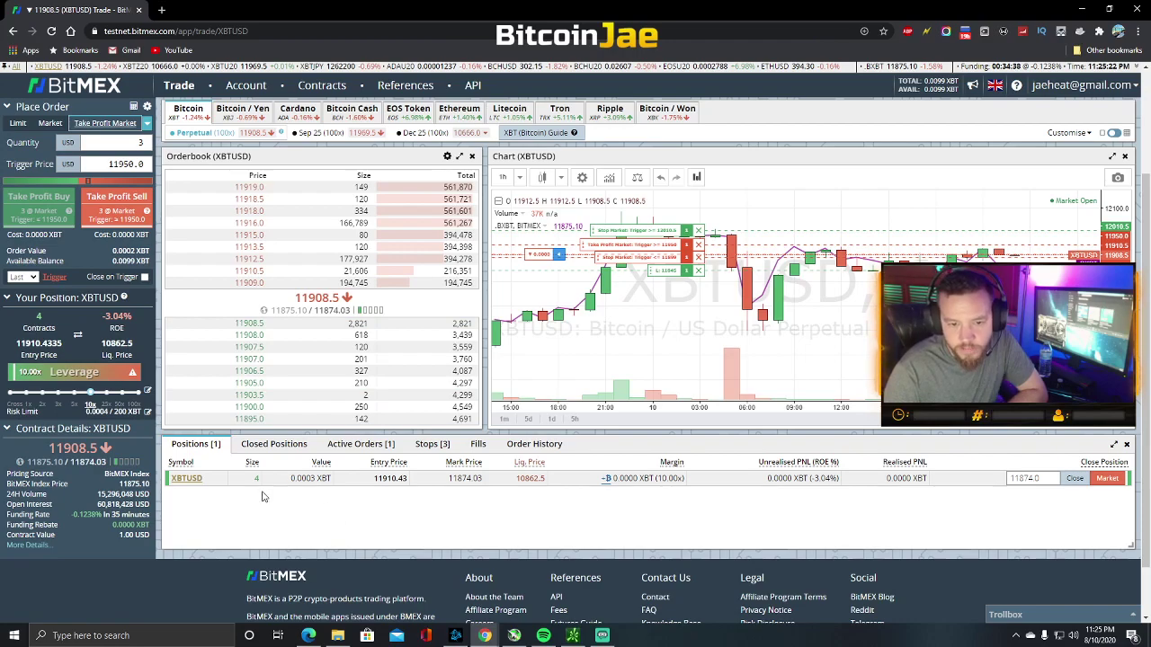
left_click(431, 444)
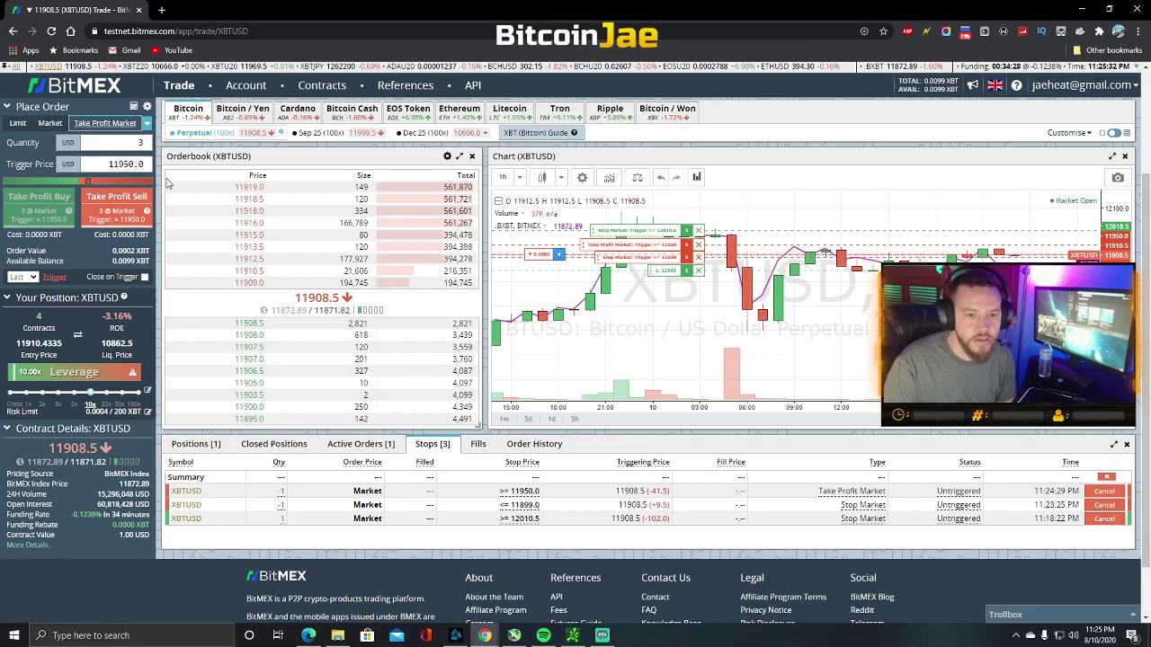
Set the take profit order's trigger price to 11975 and its quantity to 1
left_click_drag(123, 163, 134, 163)
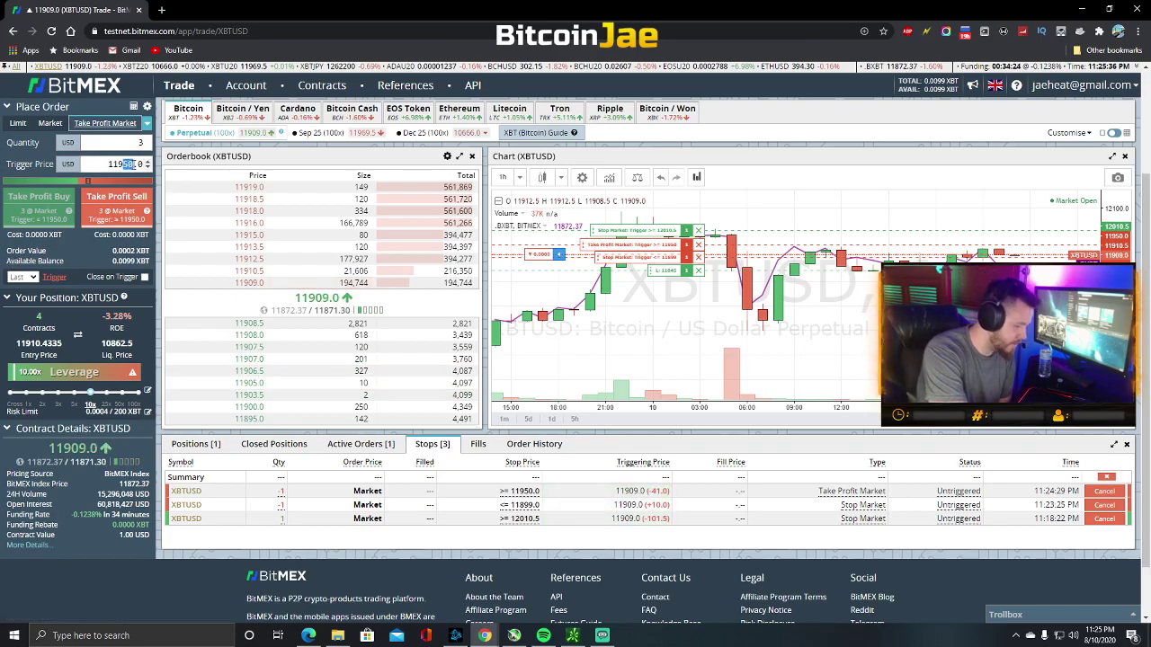
type("75")
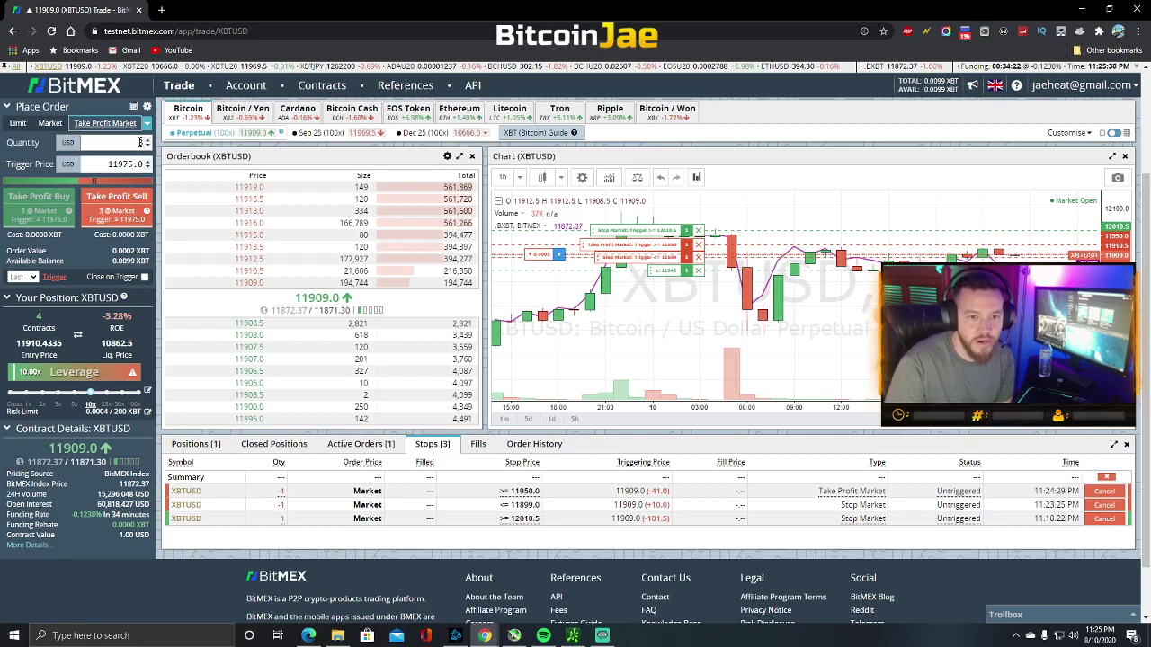
left_click(140, 142)
left_click(146, 144)
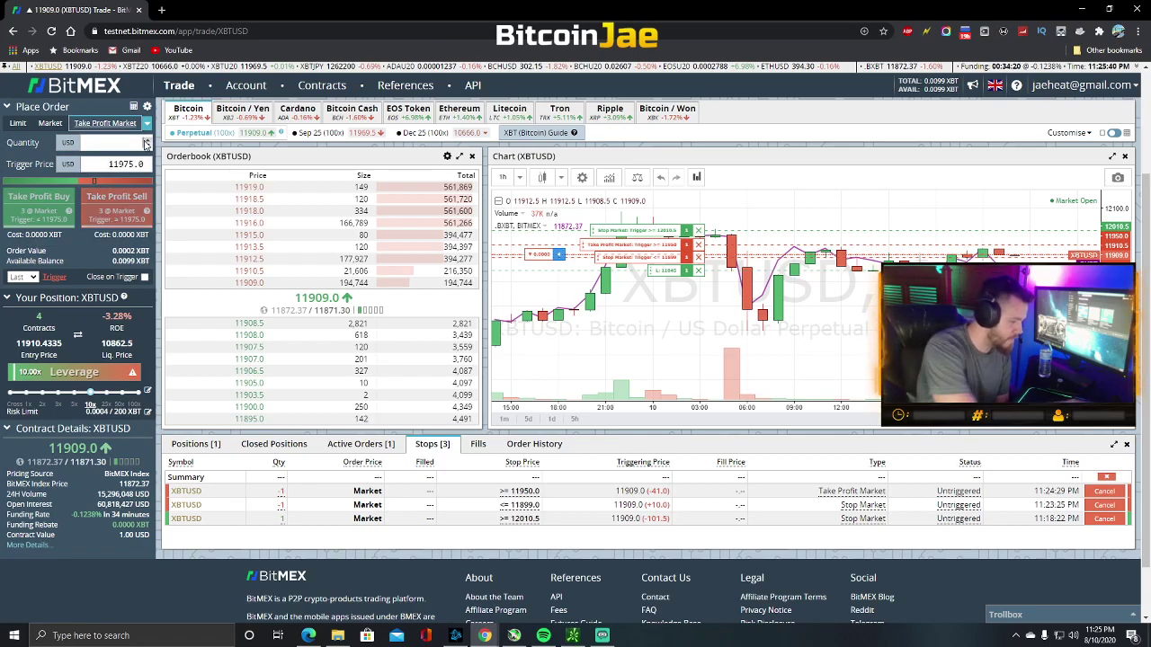
left_click(145, 143)
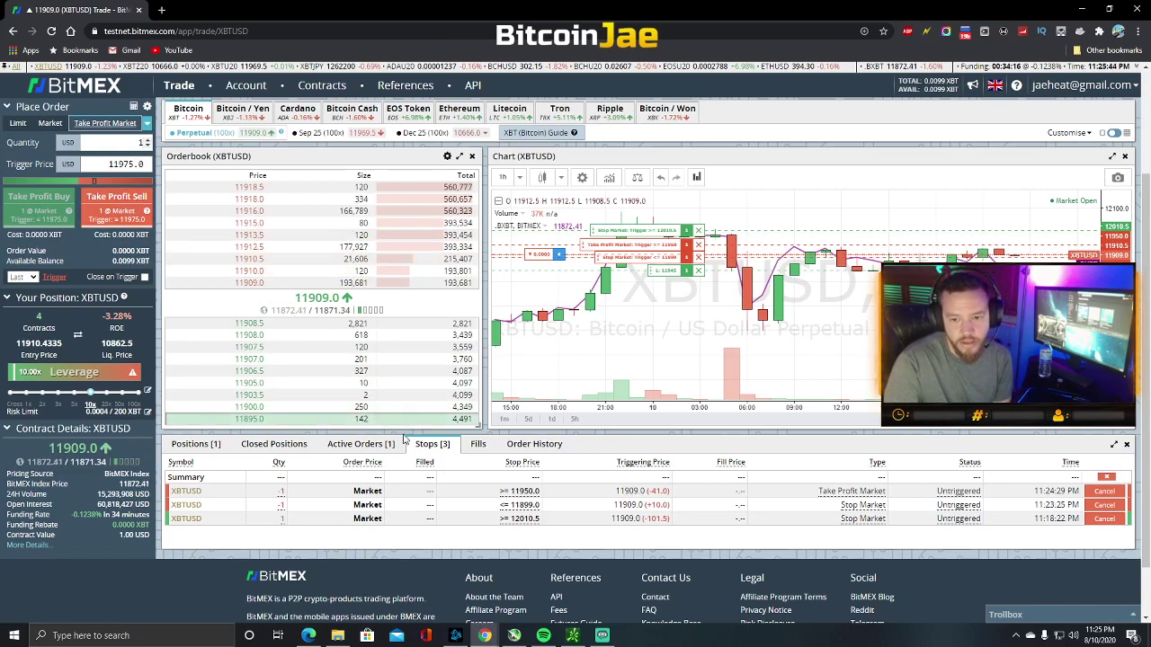
Enable Close on Trigger, submit the take profit market sell, and review the pending stops and open position
left_click(146, 278)
left_click(135, 206)
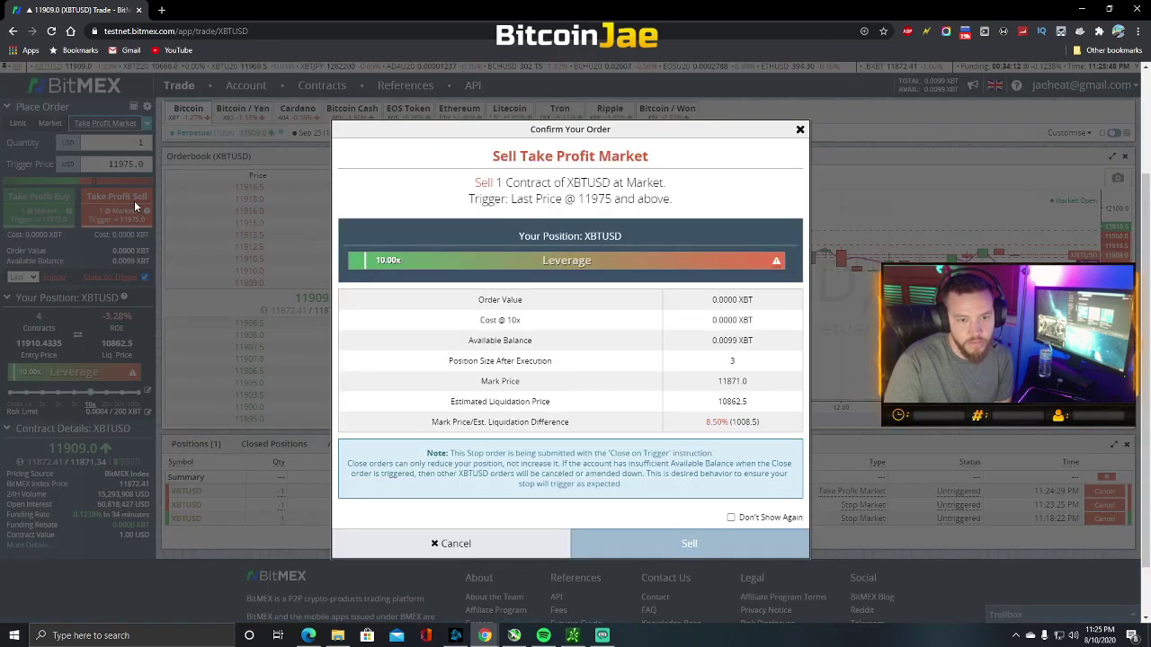
left_click(688, 544)
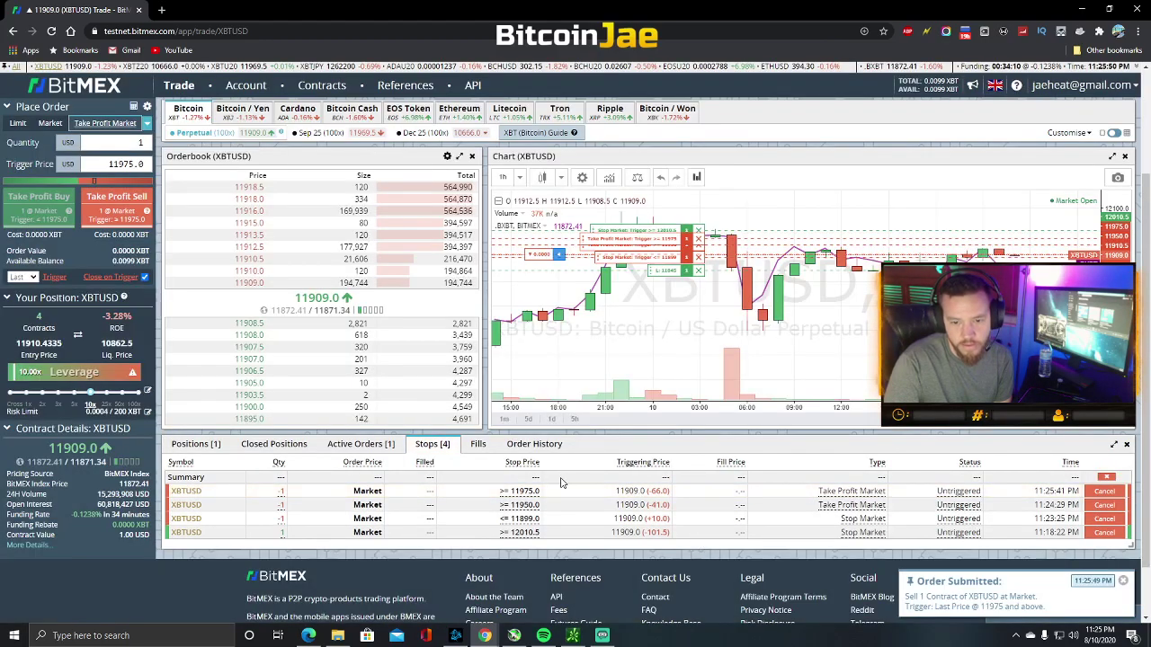
scroll(453, 452, "down", 1)
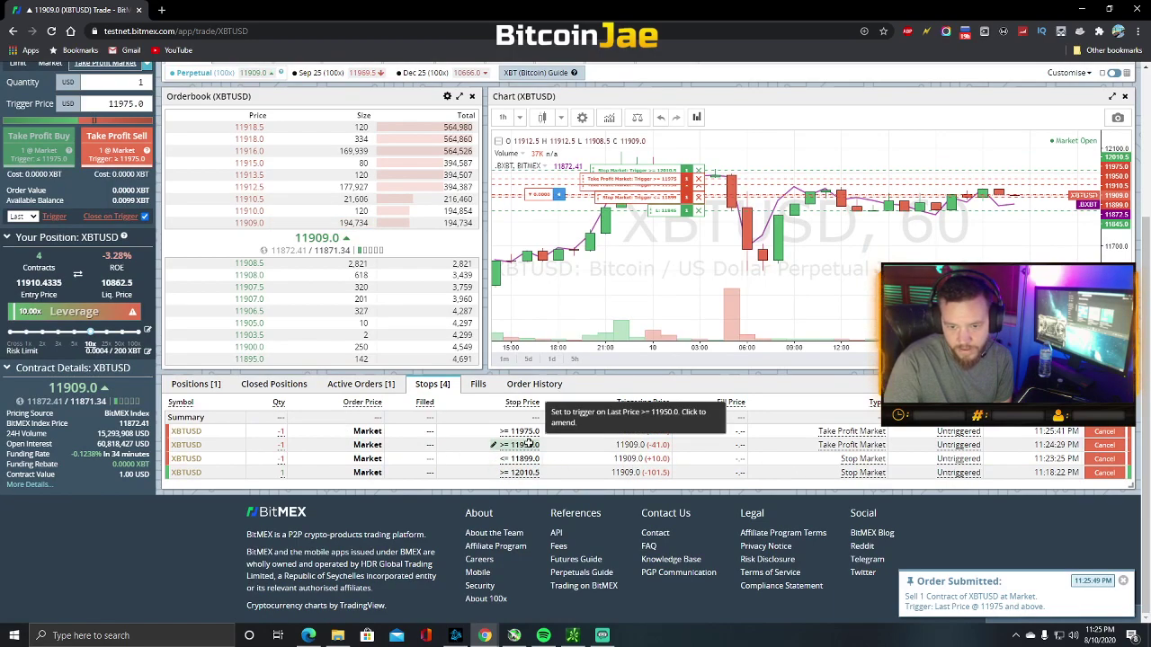
scroll(126, 121, "up", 1)
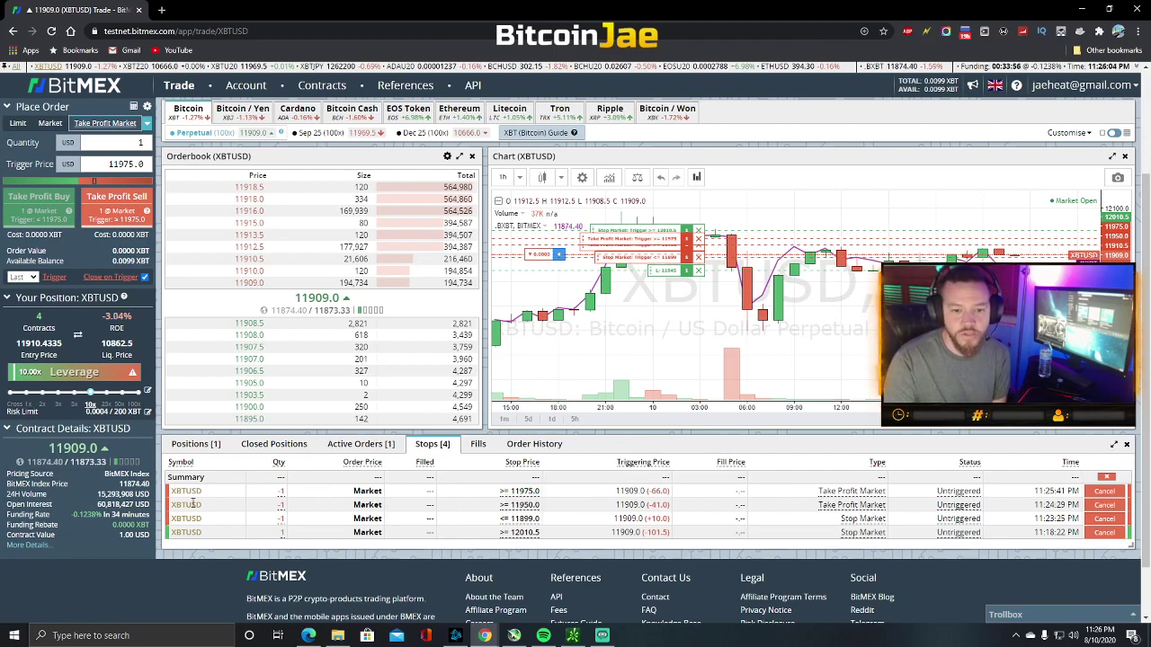
left_click(198, 444)
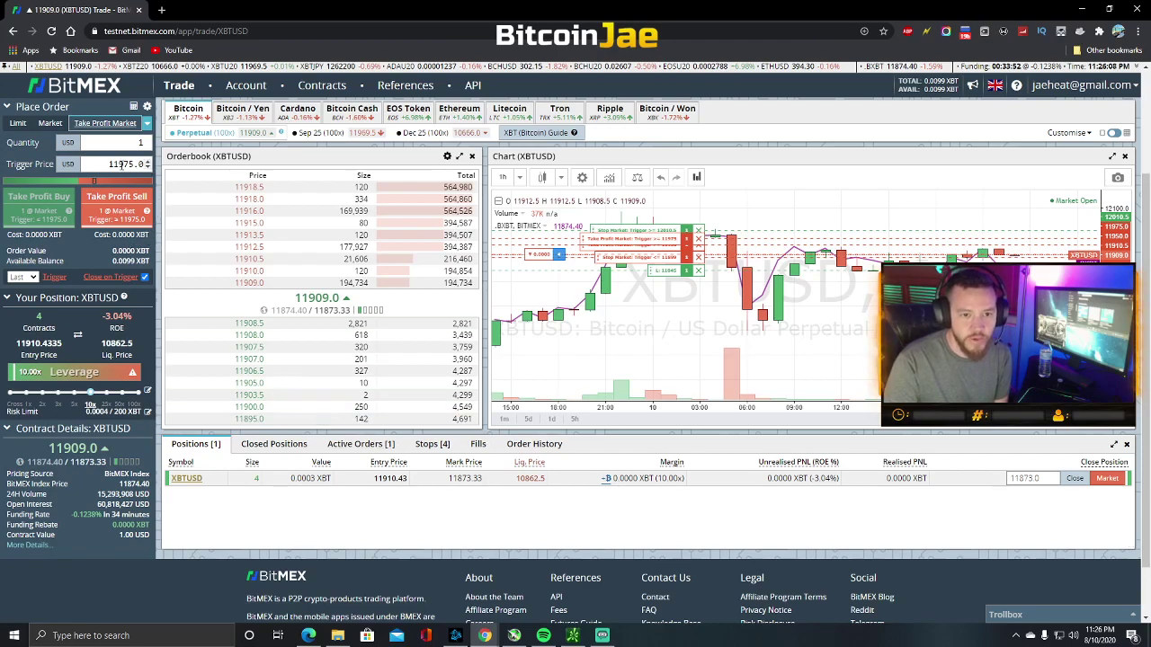
Set the trigger price of another Take Profit Market order to 12000
left_click_drag(119, 165, 112, 164)
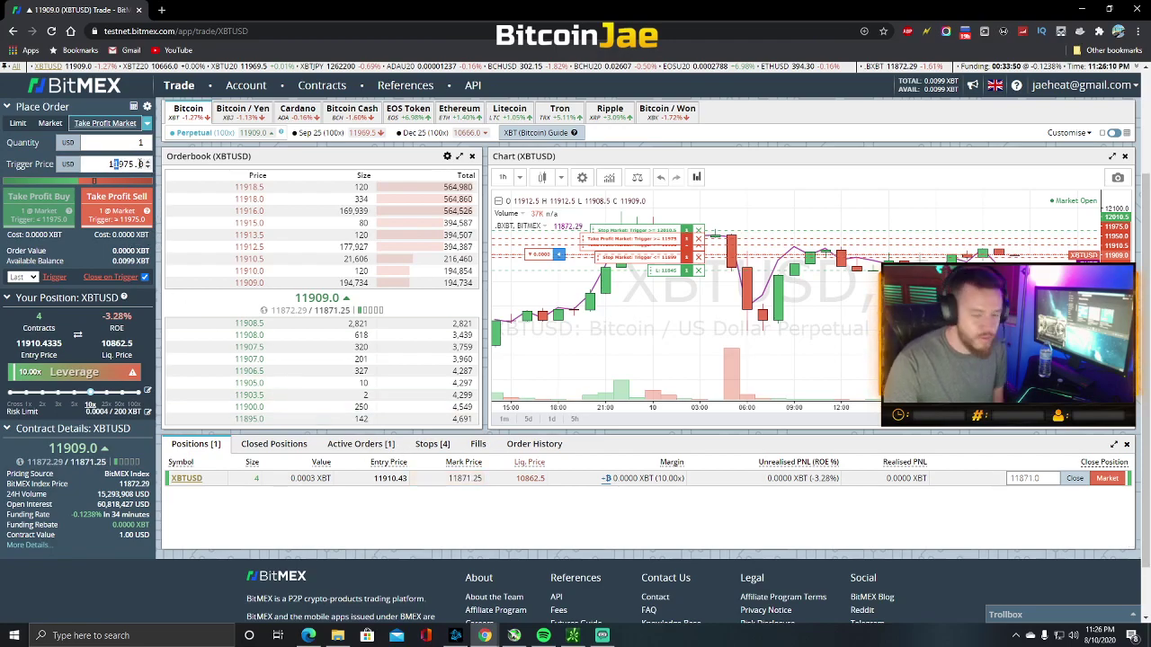
type("2")
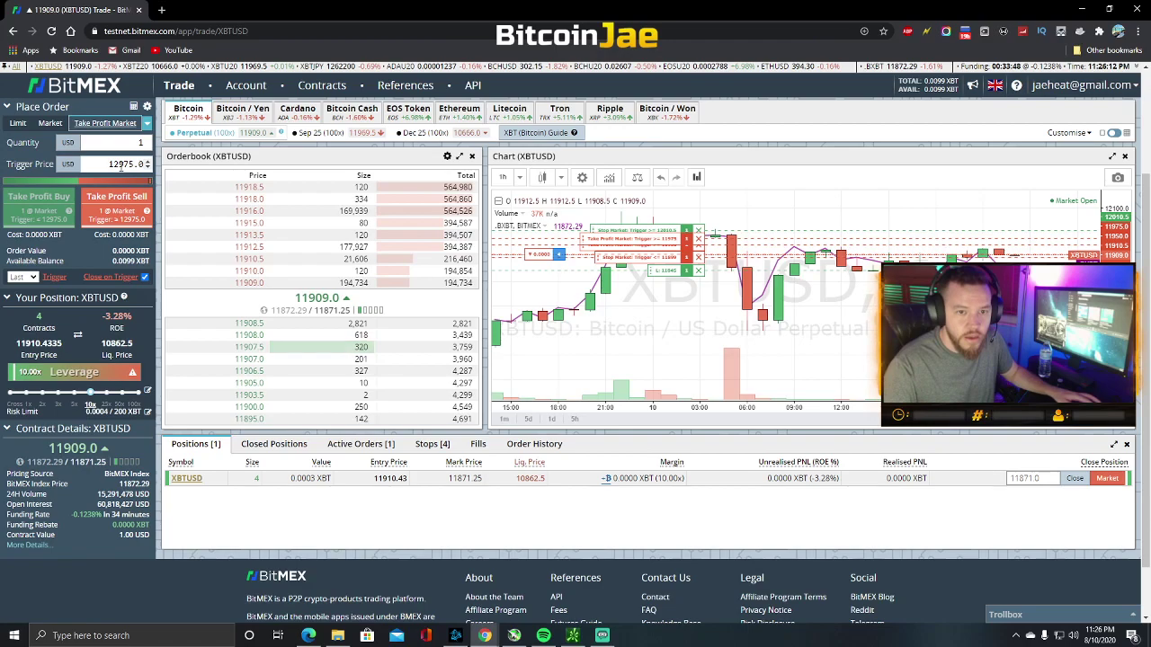
left_click_drag(117, 164, 134, 164)
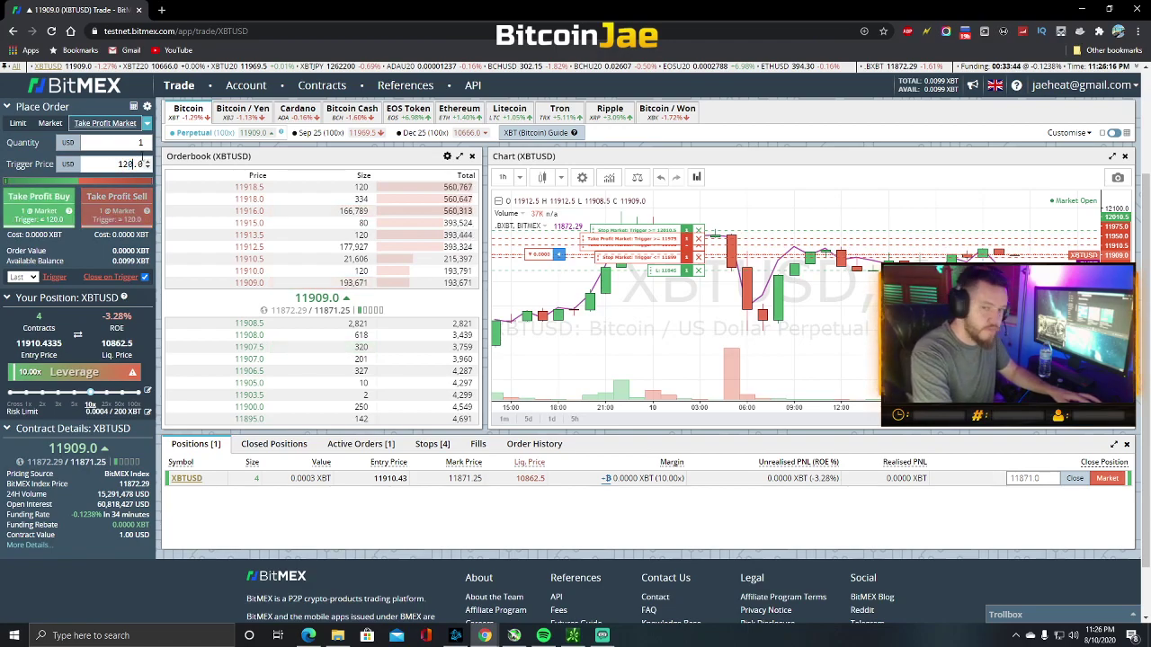
type("000")
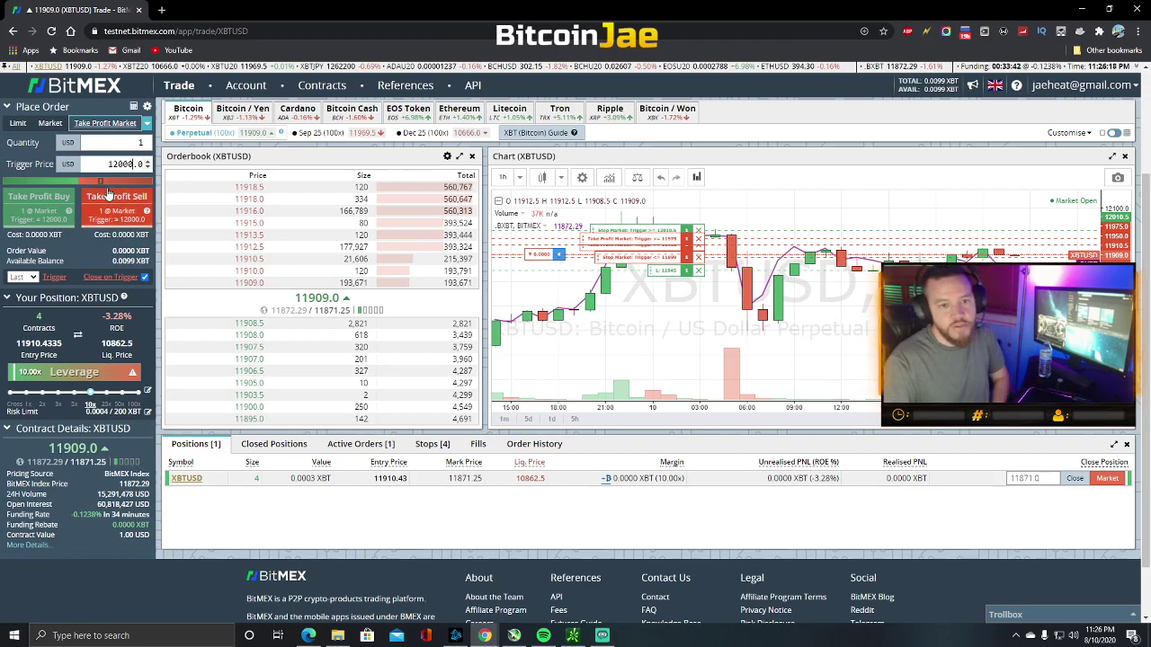
Submit the take profit sell for 1 contract with Close on Trigger and compare the listed stops with the open position
mouse_move(120, 279)
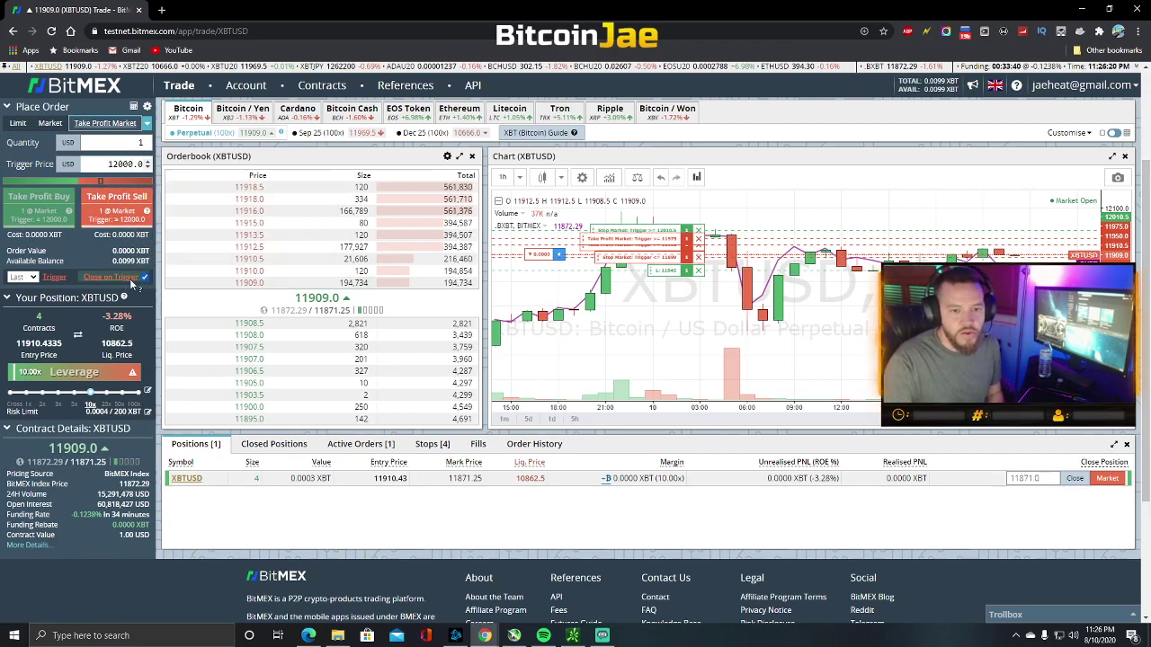
left_click(119, 207)
left_click(689, 543)
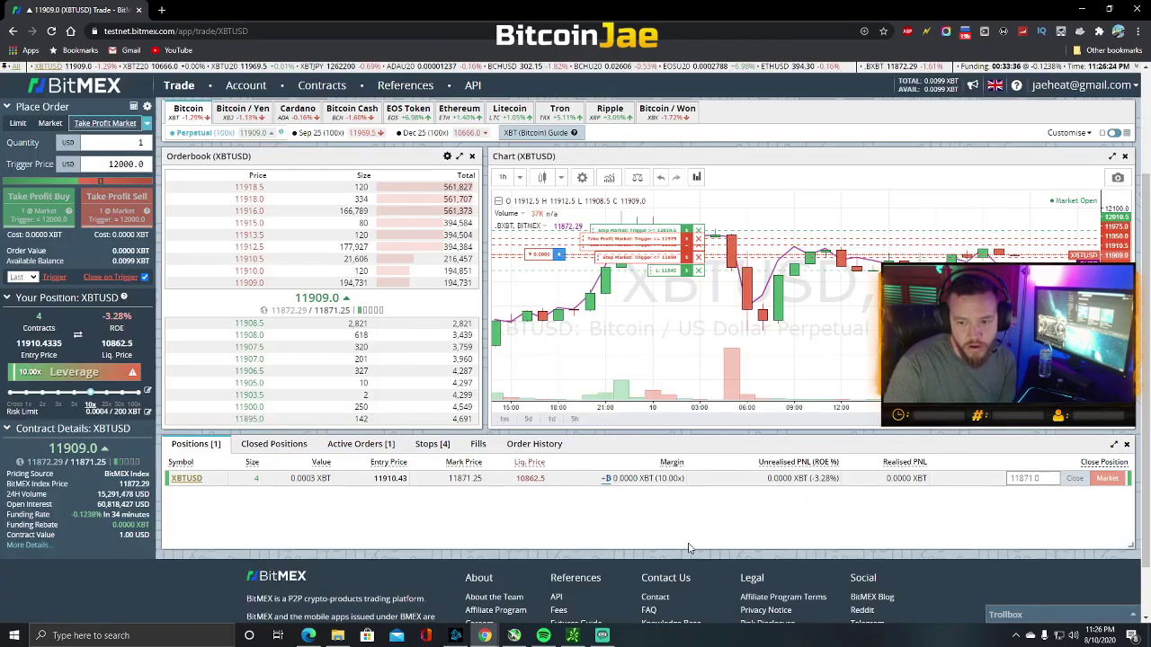
left_click(432, 444)
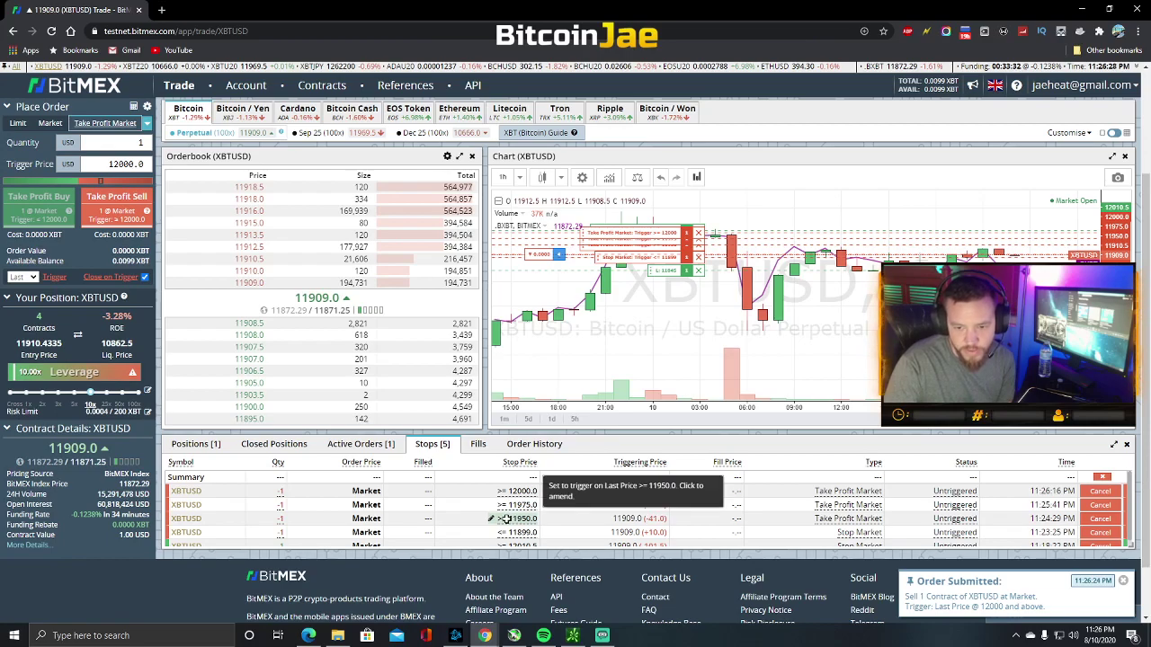
left_click(192, 445)
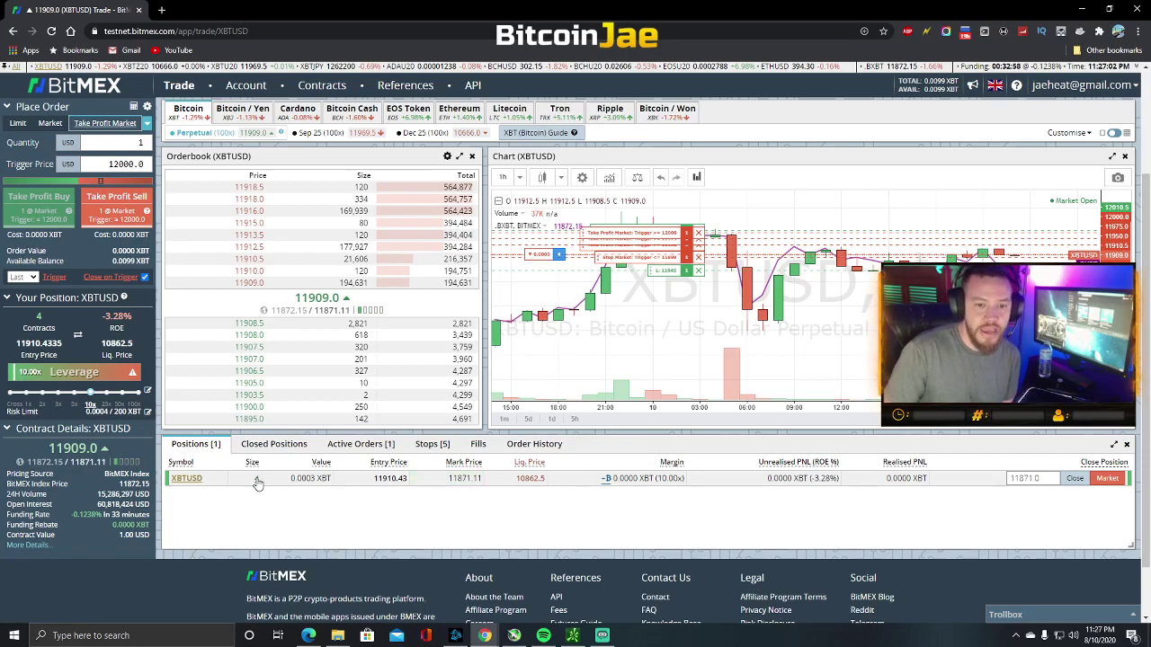
Switch the XBTUSD order type to Trailing Stop and set its trail value to 100
left_click(149, 124)
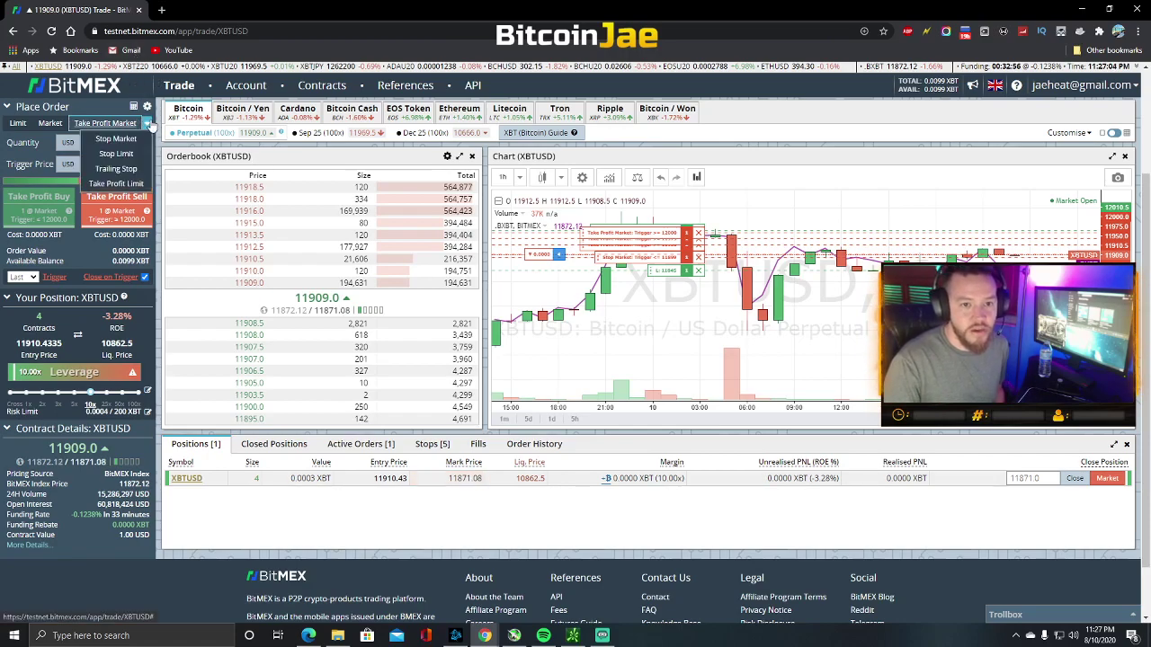
left_click(116, 169)
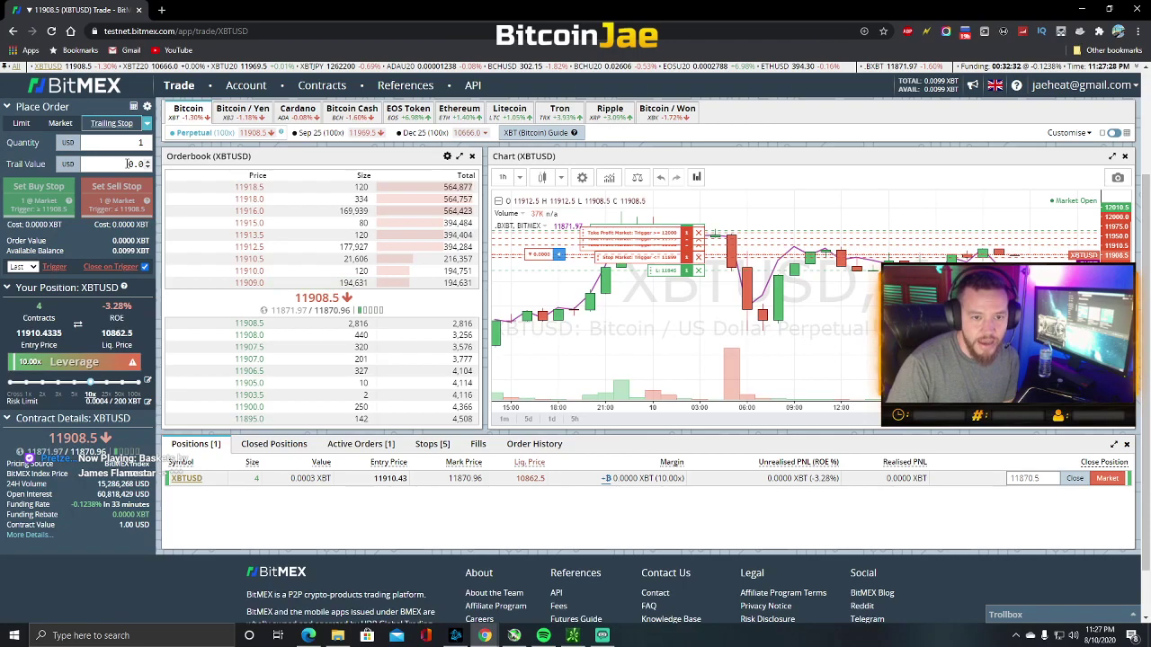
double_click(127, 164)
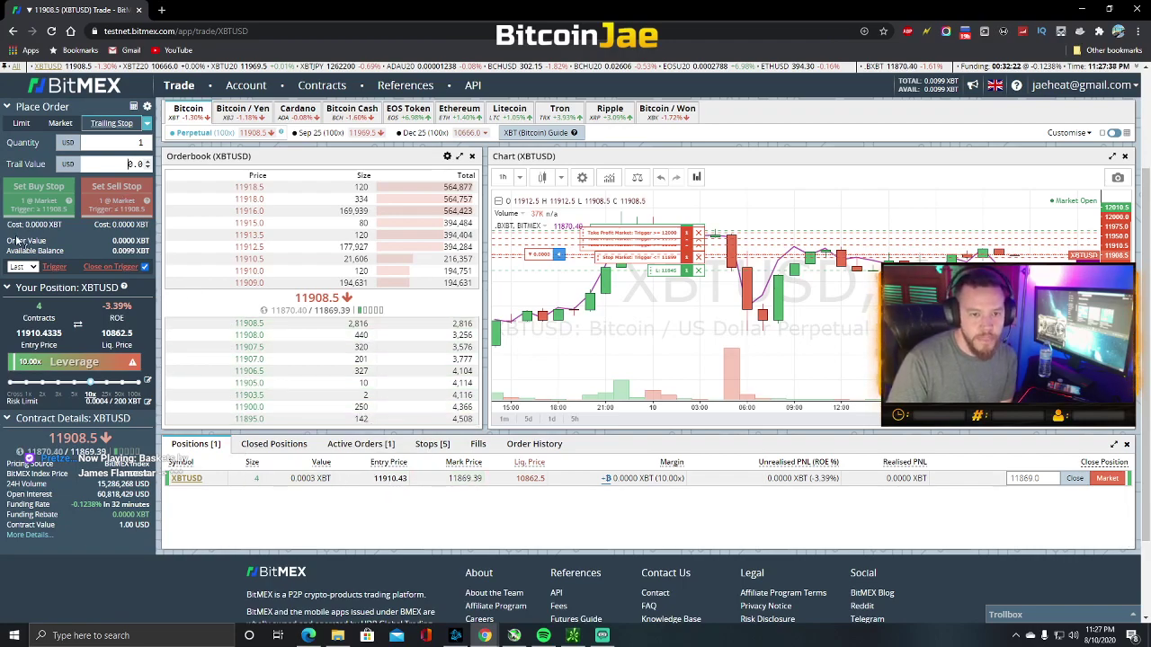
type("1")
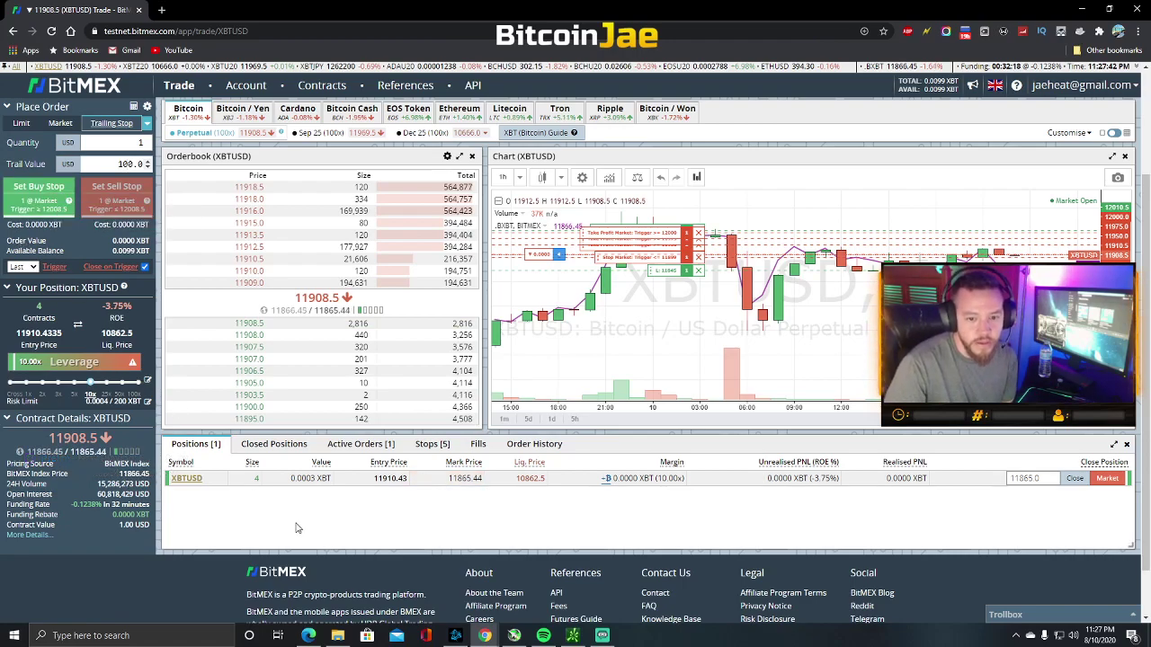
type("0")
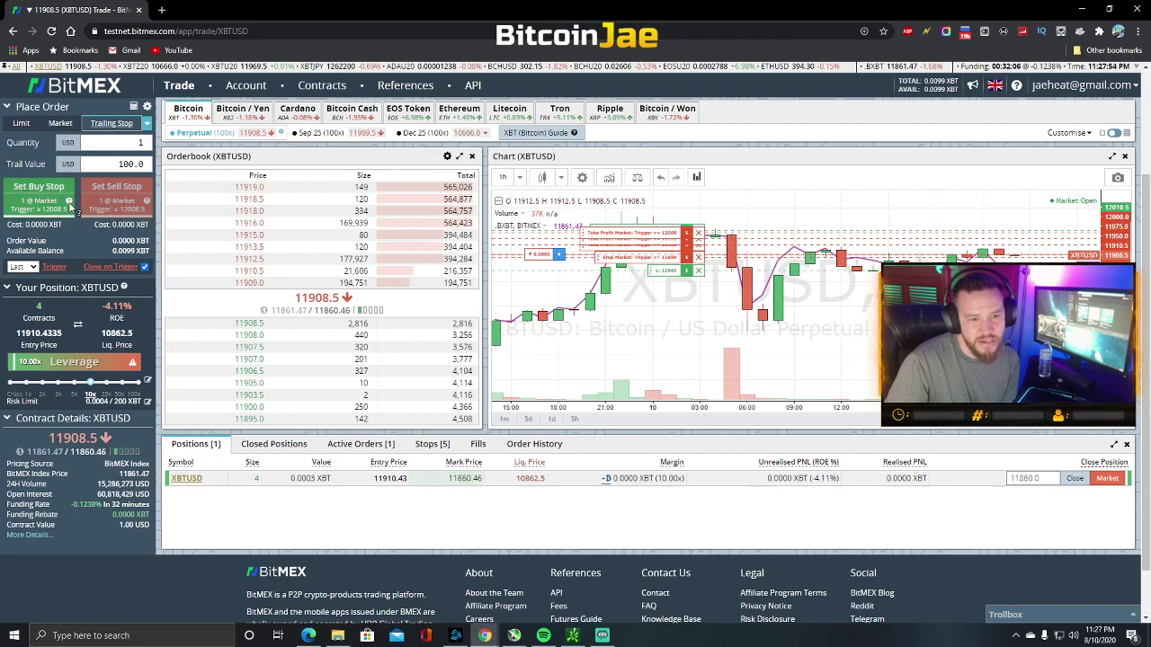
Disable Close on Trigger for the trailing stop order and check the other available order types
mouse_move(84, 223)
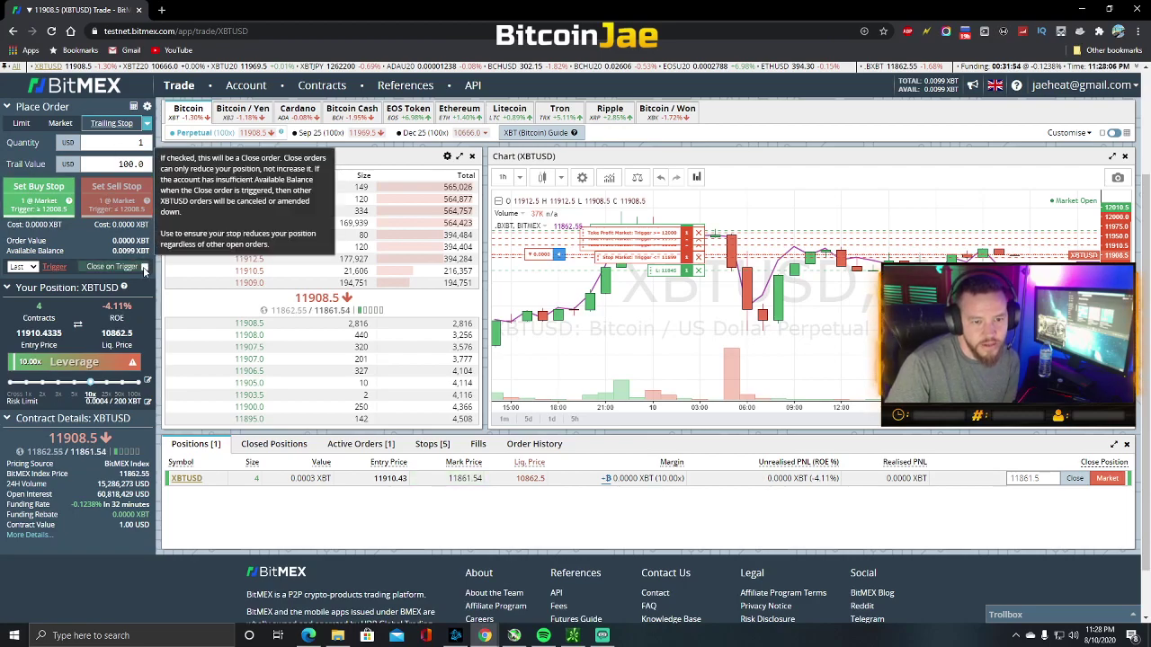
left_click(144, 266)
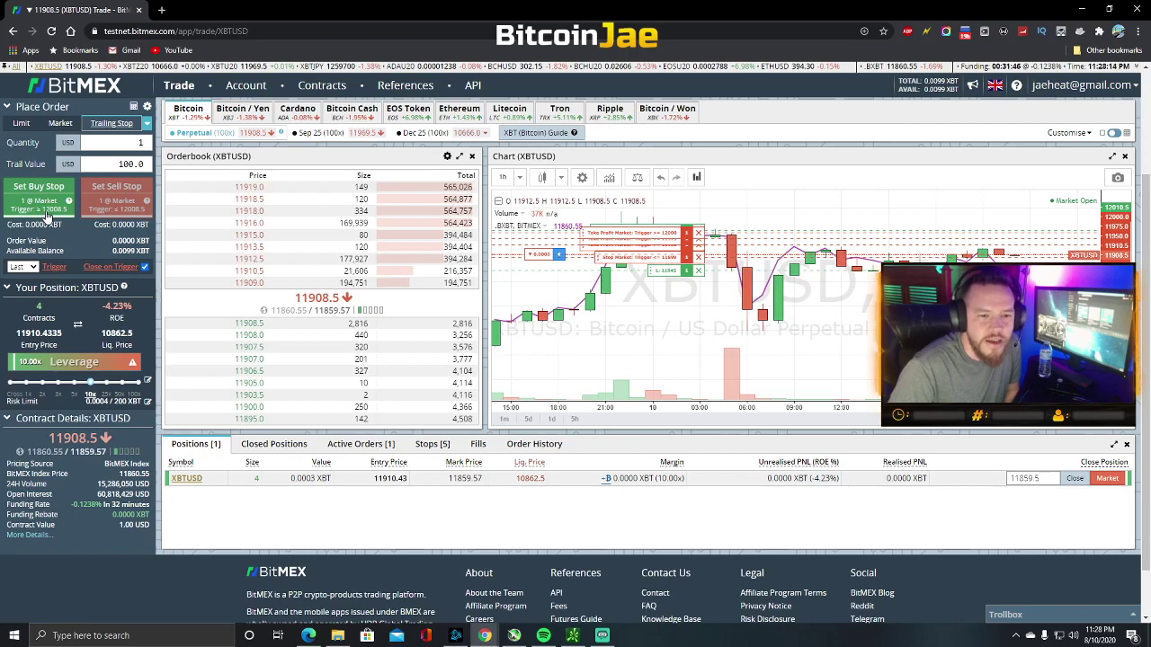
mouse_move(144, 270)
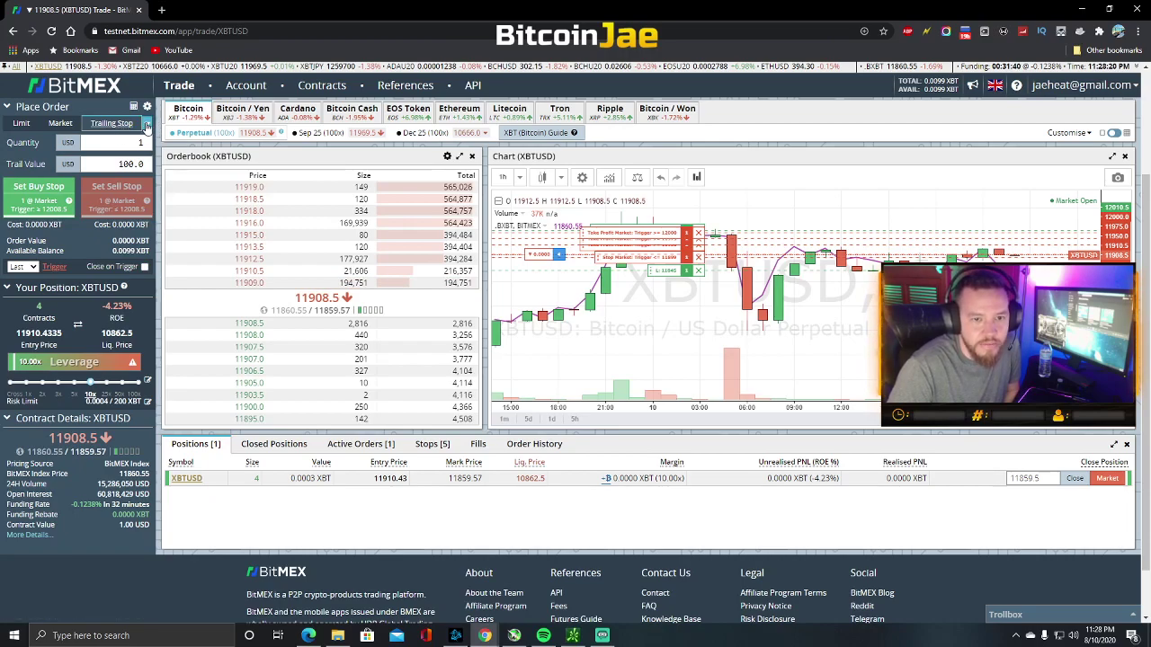
left_click(147, 126)
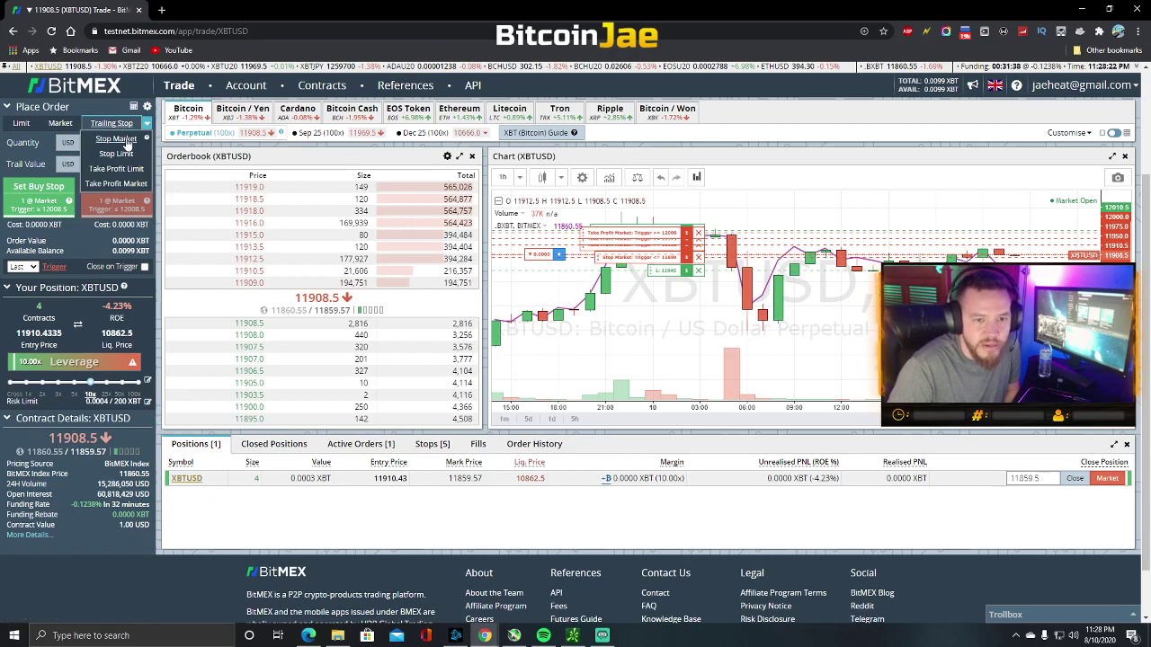
left_click(147, 127)
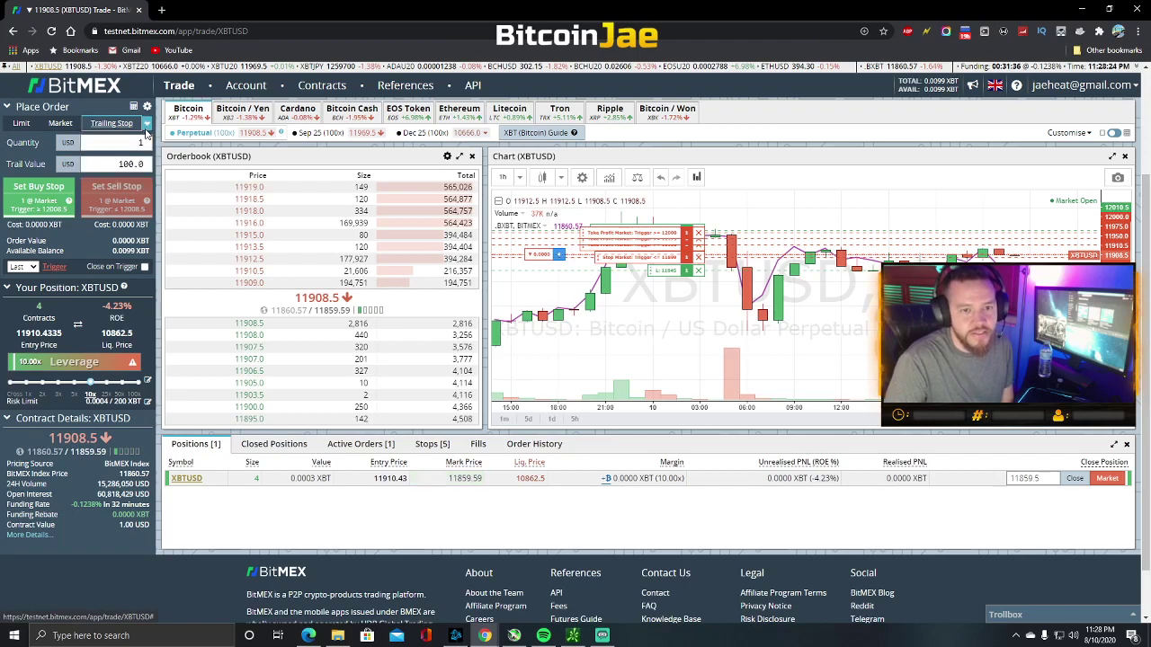